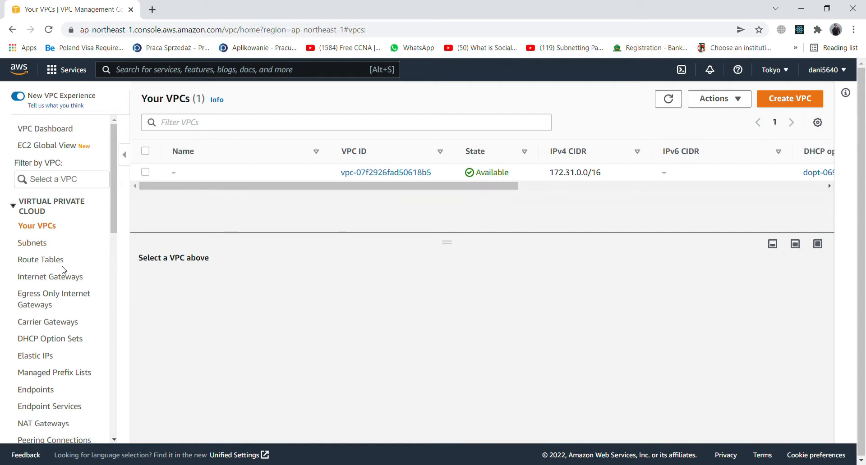
Start a new VPC-only resource and give it the name tag myvpc-1
scroll(64, 266, down, 2)
scroll(64, 269, up, 2)
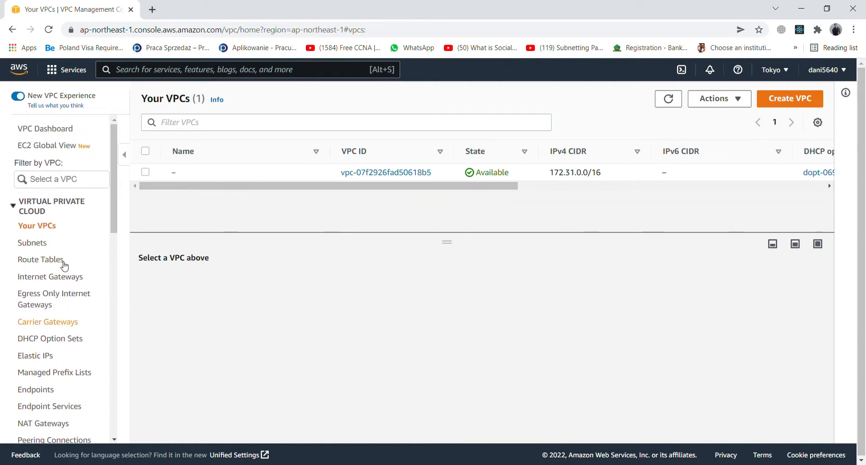
click(811, 108)
scroll(56, 289, down, 1)
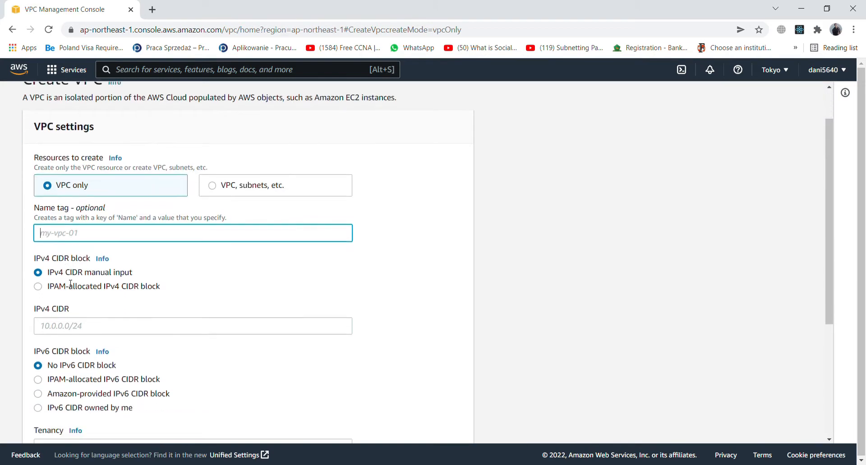
text(myvpc-1)
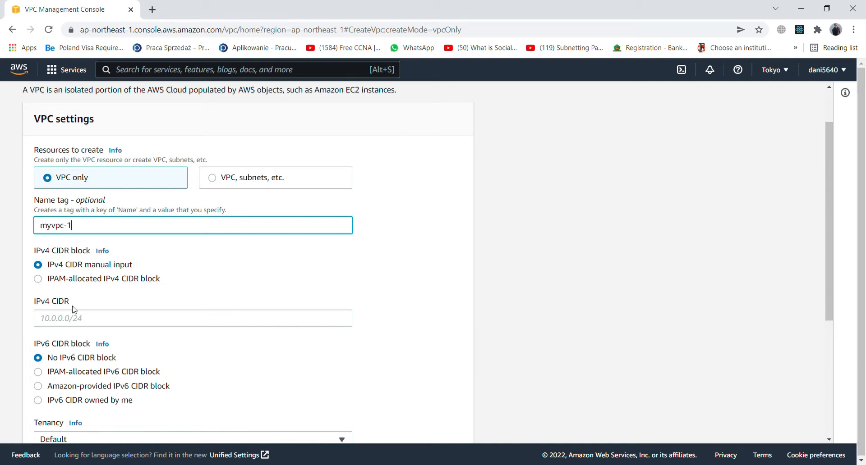
Set the IPv4 CIDR of the VPC to 10.0.0.0/16 and create the VPC
scroll(36, 305, down, 3)
scroll(45, 299, up, 2)
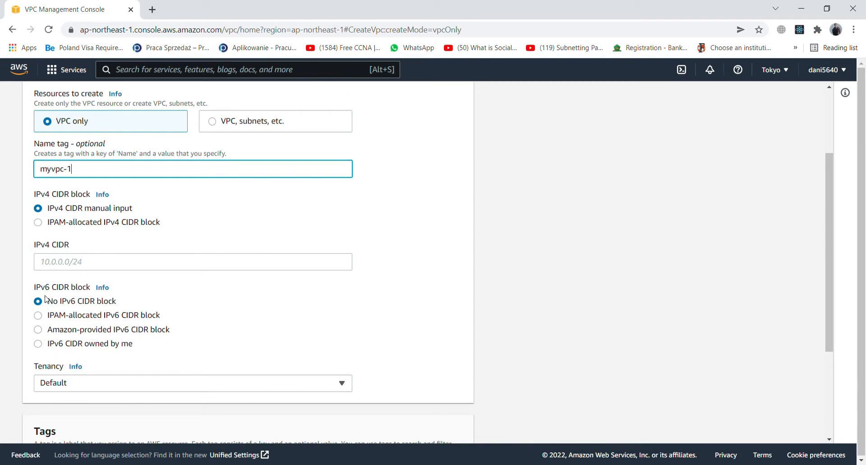
scroll(45, 299, up, 2)
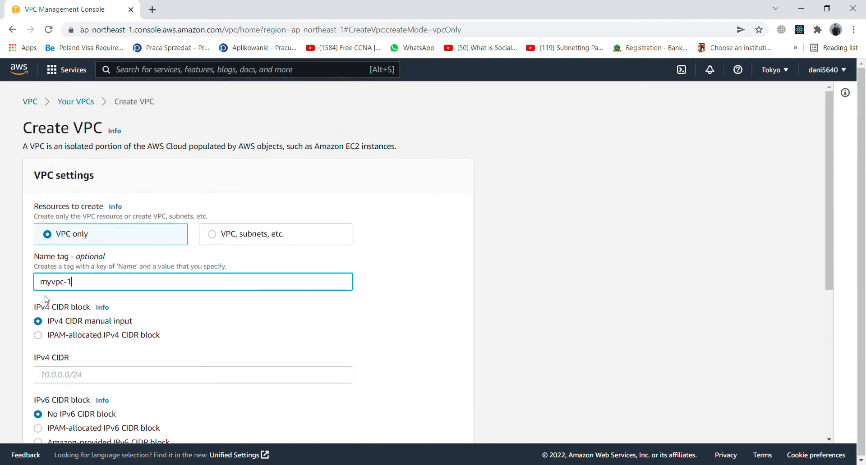
scroll(43, 303, down, 2)
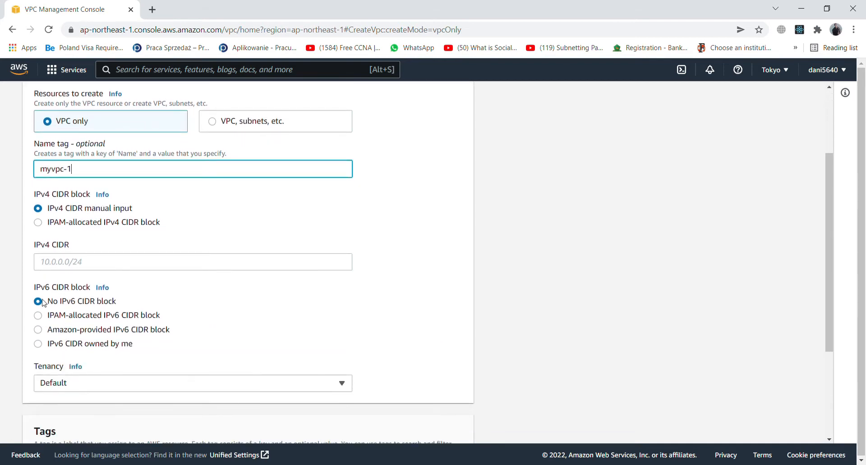
click(49, 270)
text(10.0.0.0/16)
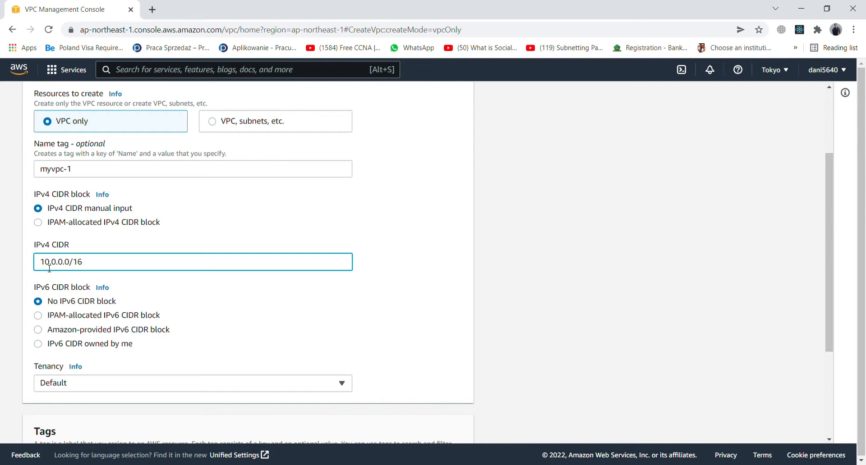
scroll(62, 341, down, 3)
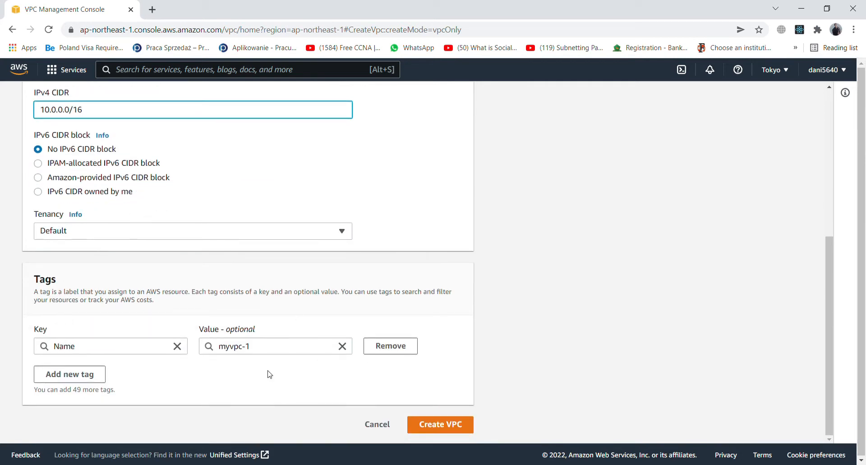
click(408, 428)
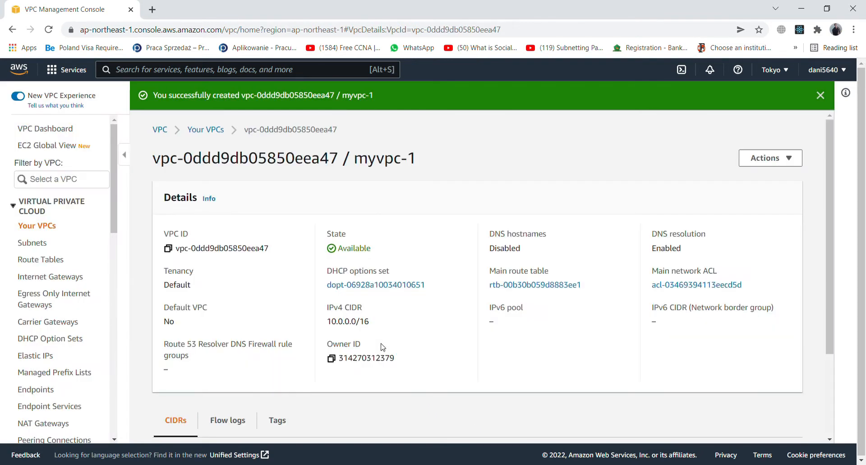
Start a new subnet in the VPC myvpc-1 and name it my-subnet1
click(37, 246)
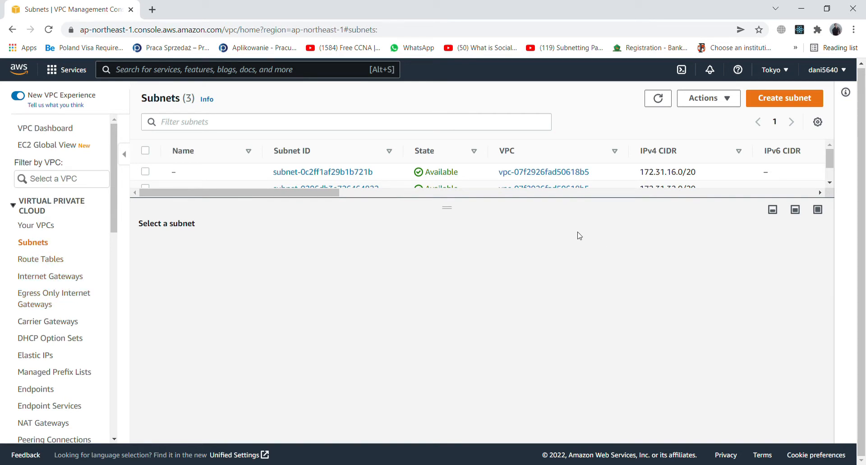
click(769, 99)
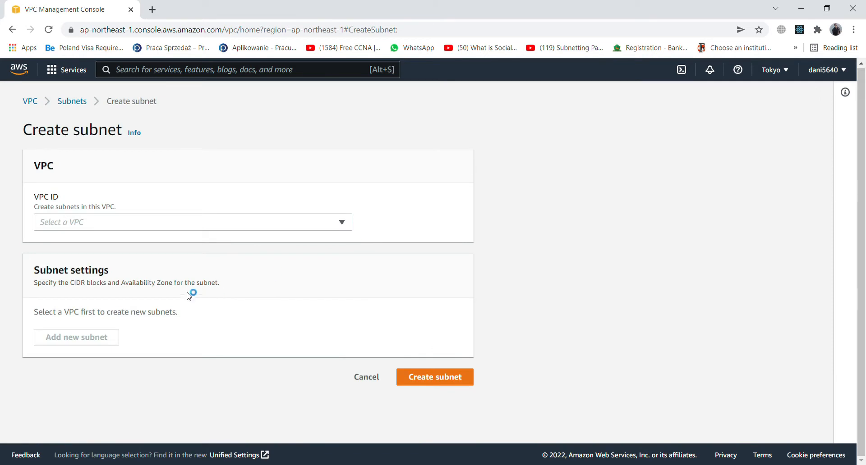
click(344, 225)
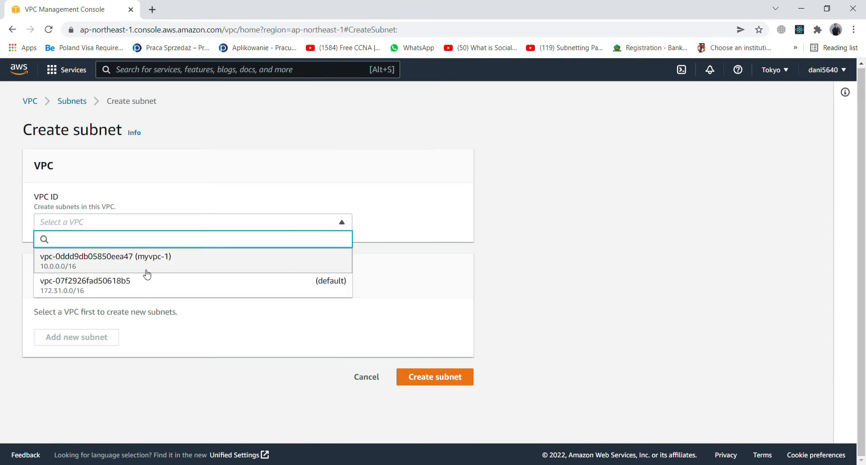
click(173, 266)
scroll(48, 332, down, 3)
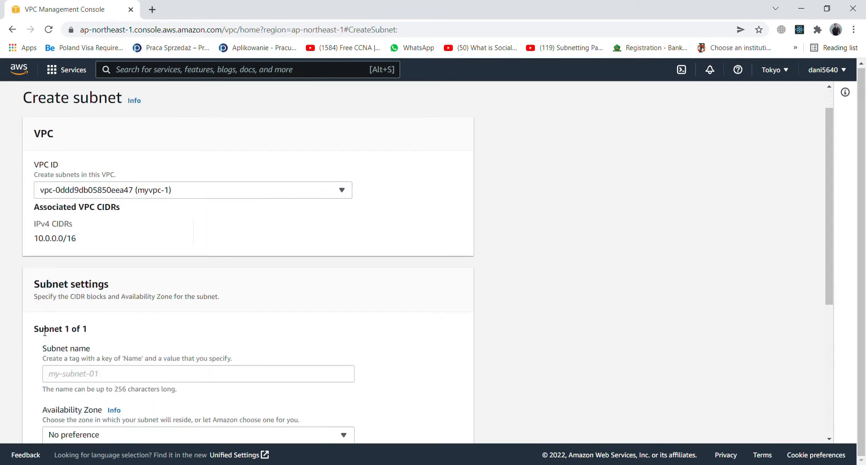
click(57, 297)
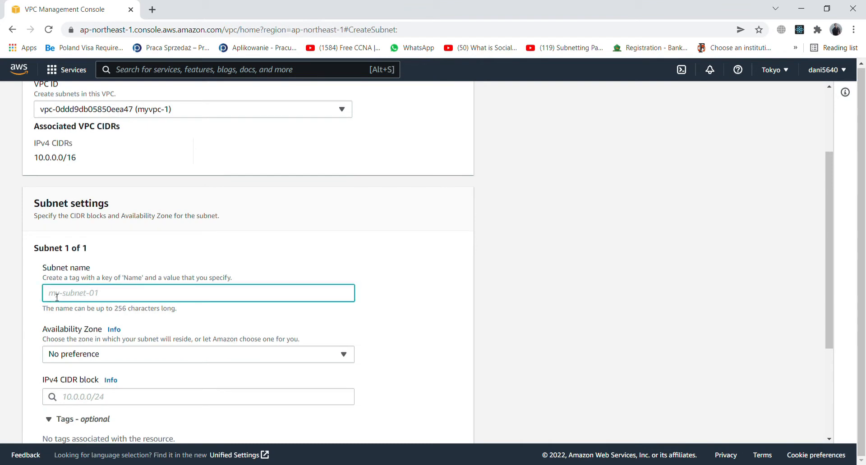
text(my-subnet1)
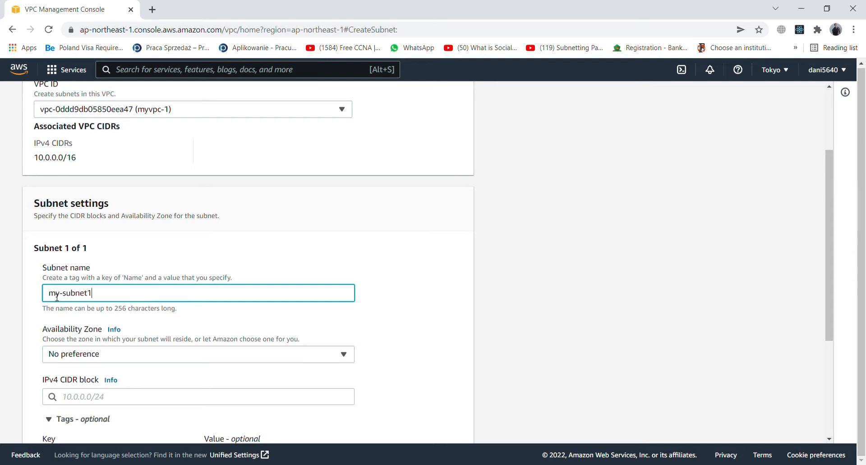
Set the subnet's IPv4 CIDR block to 10.0.0.0/24 and create the subnet
scroll(67, 293, down, 4)
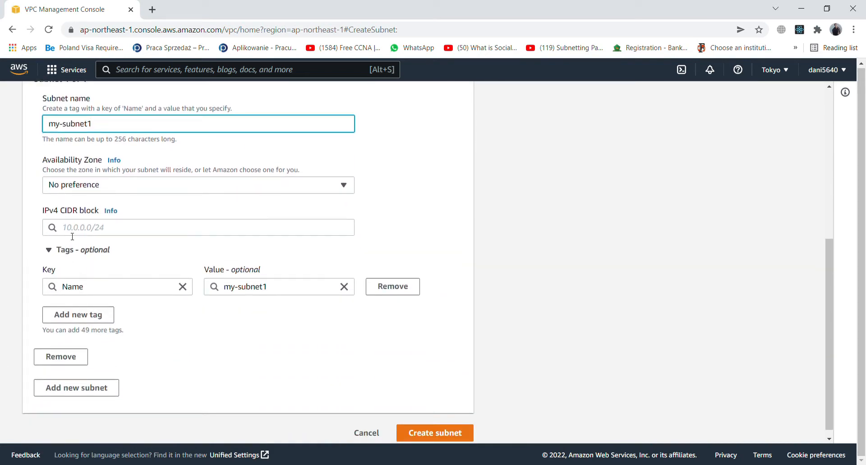
click(72, 233)
text(1)
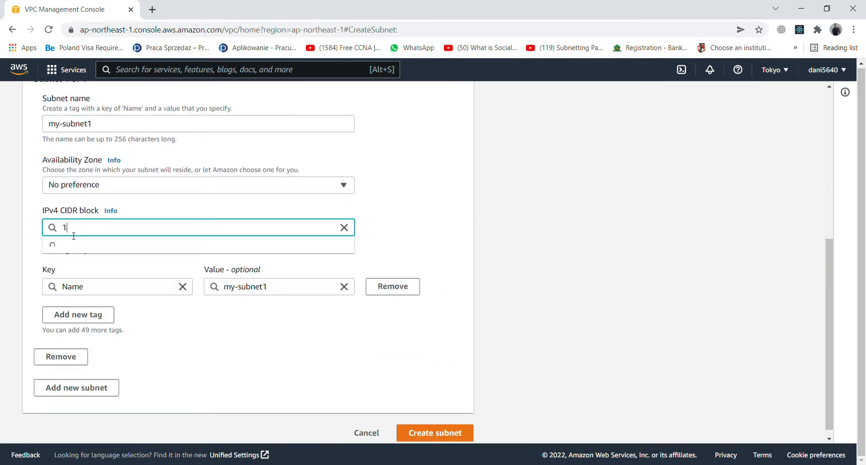
text(0.0.0)
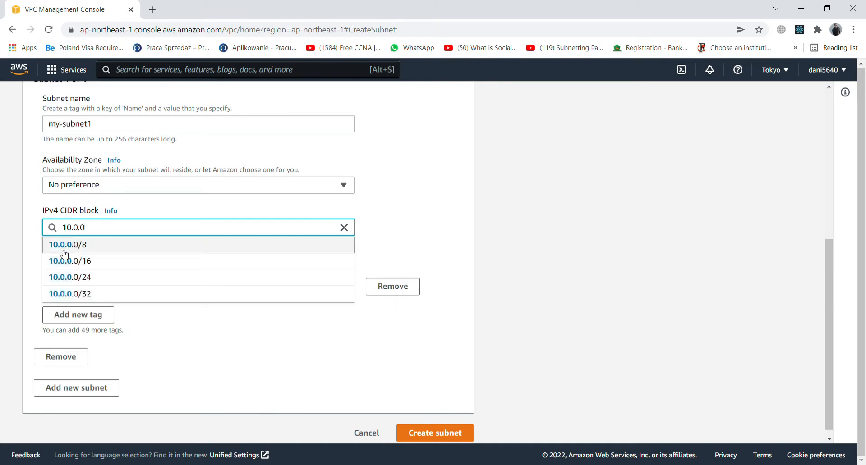
click(67, 277)
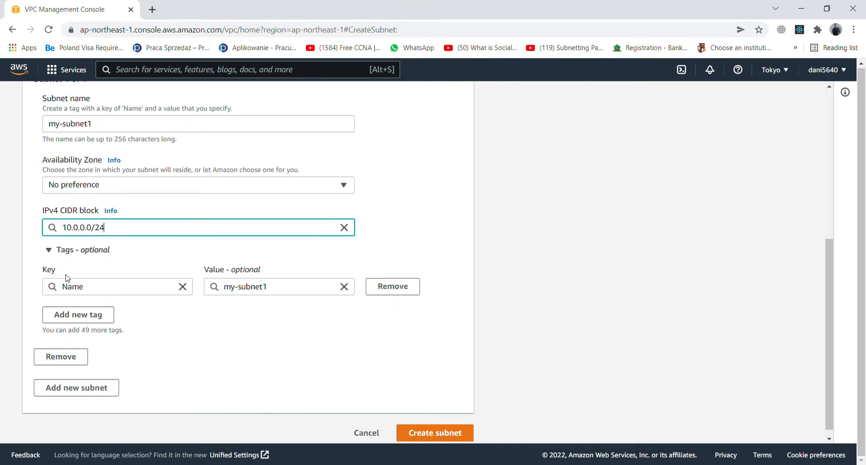
click(99, 293)
click(228, 352)
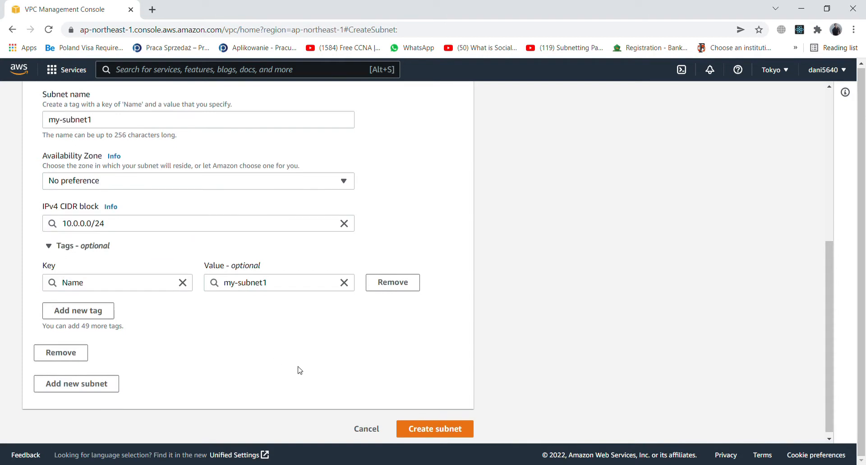
click(431, 427)
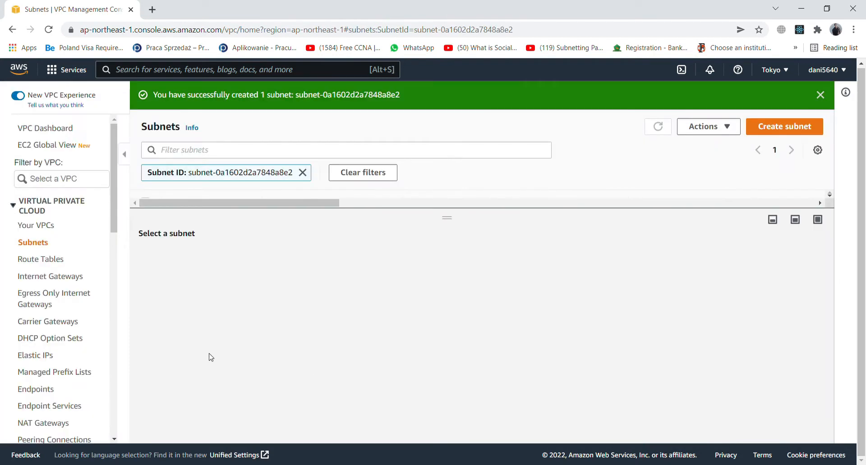
Create an internet gateway with the name tag myvpc-igw
click(50, 260)
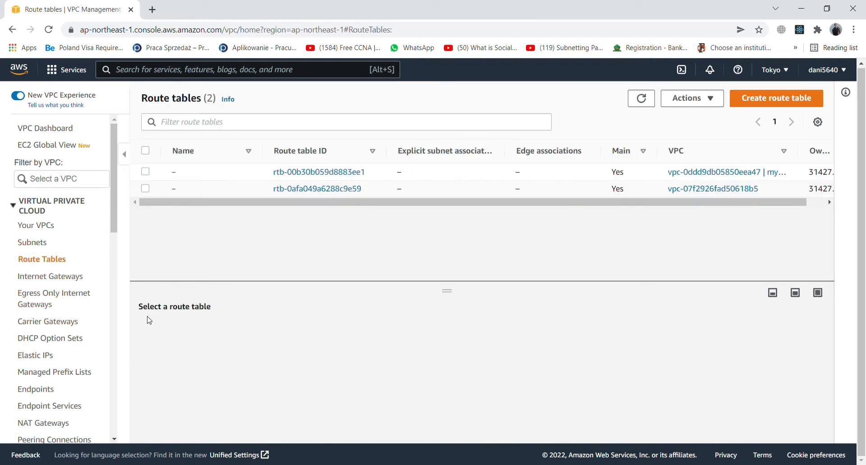
click(55, 279)
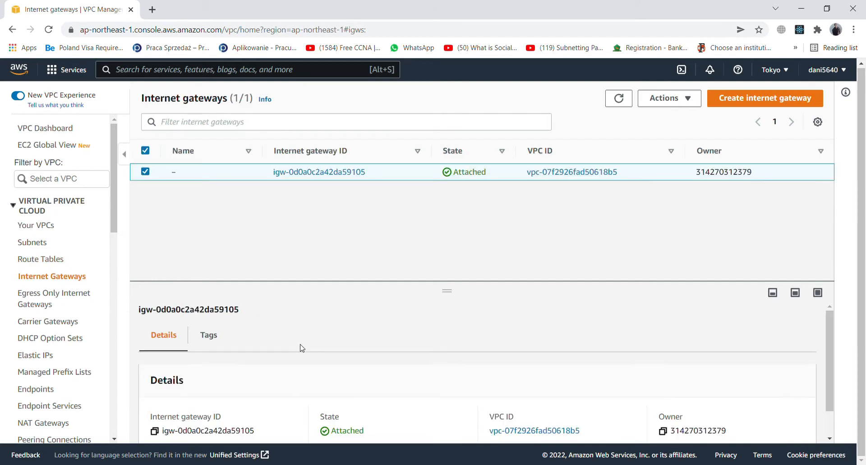
scroll(258, 337, down, 1)
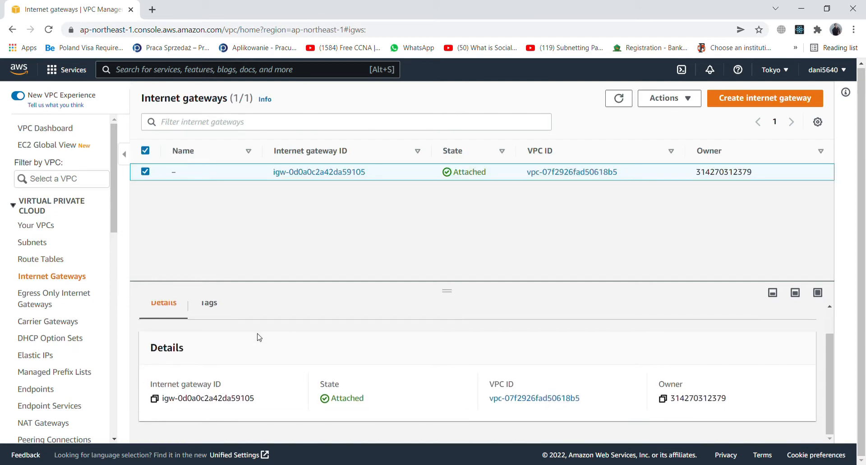
scroll(258, 338, up, 1)
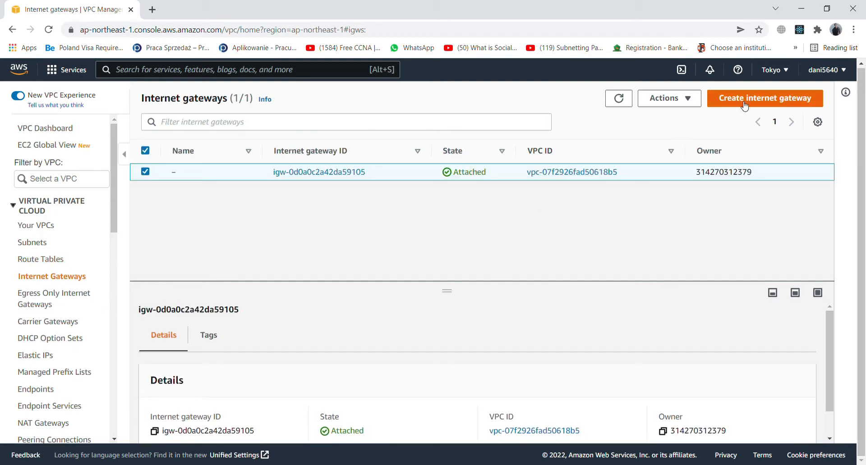
click(744, 107)
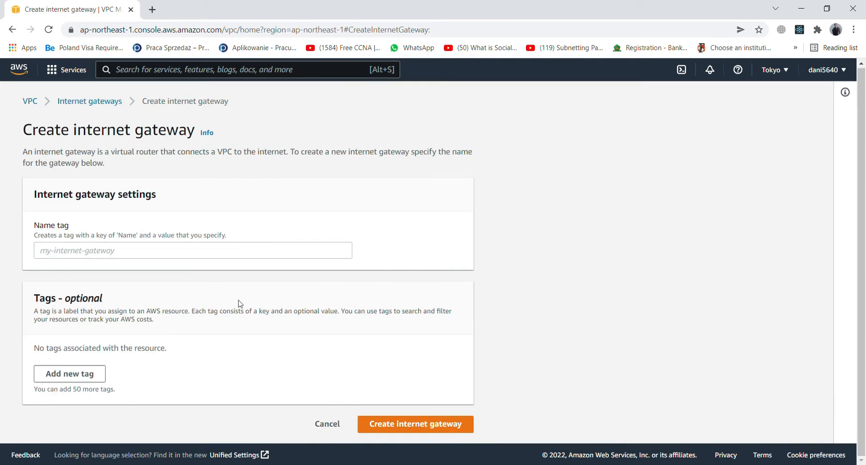
click(63, 254)
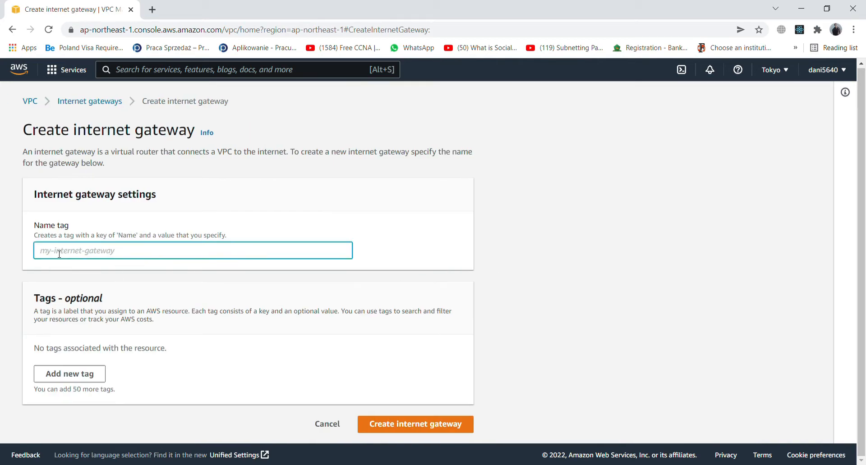
text(myvpc-igw)
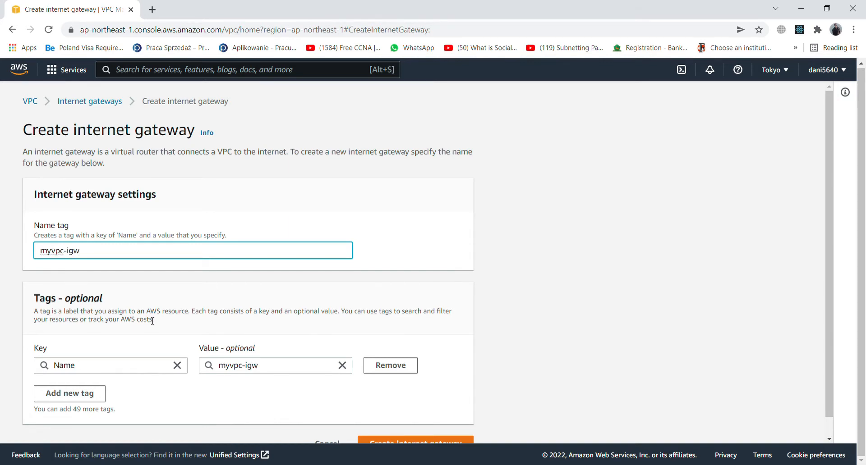
scroll(115, 336, down, 1)
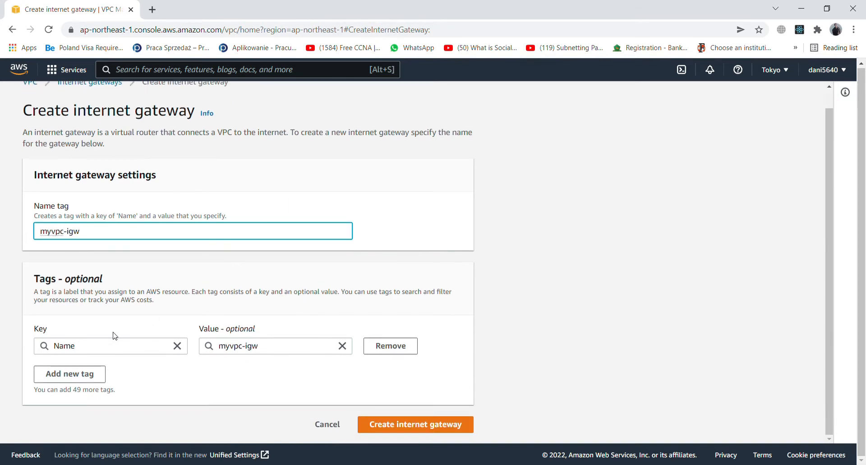
click(400, 424)
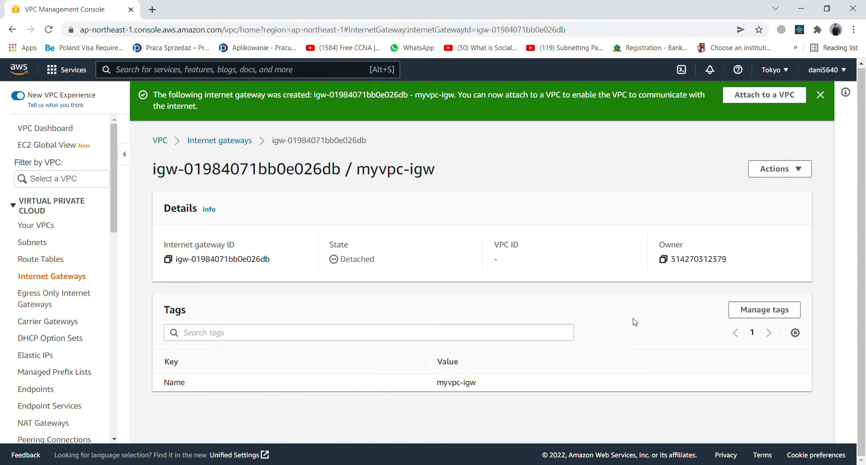
Attach the new internet gateway myvpc-igw to the VPC myvpc-1
click(756, 97)
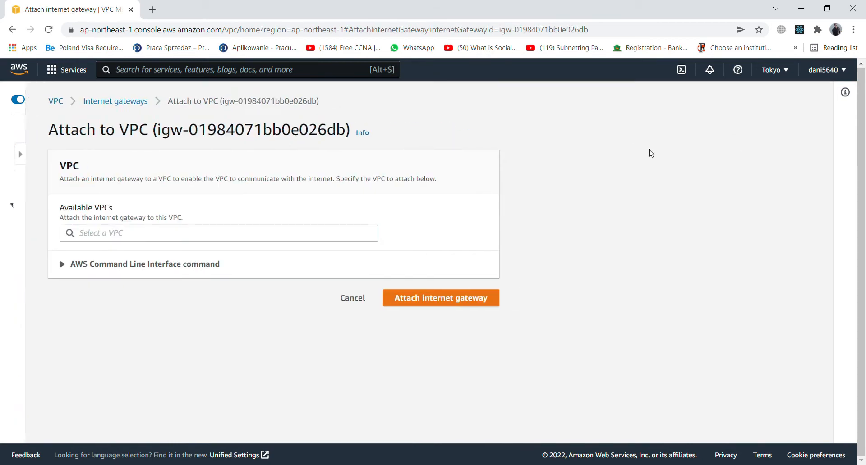
click(94, 241)
click(95, 248)
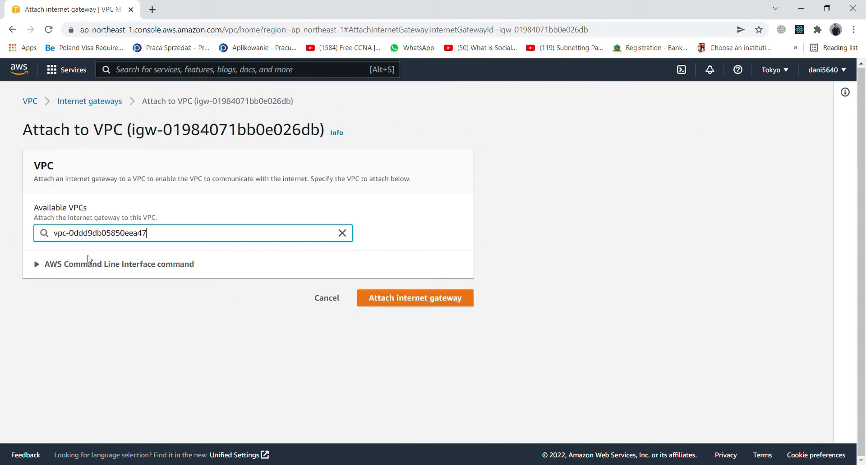
click(448, 305)
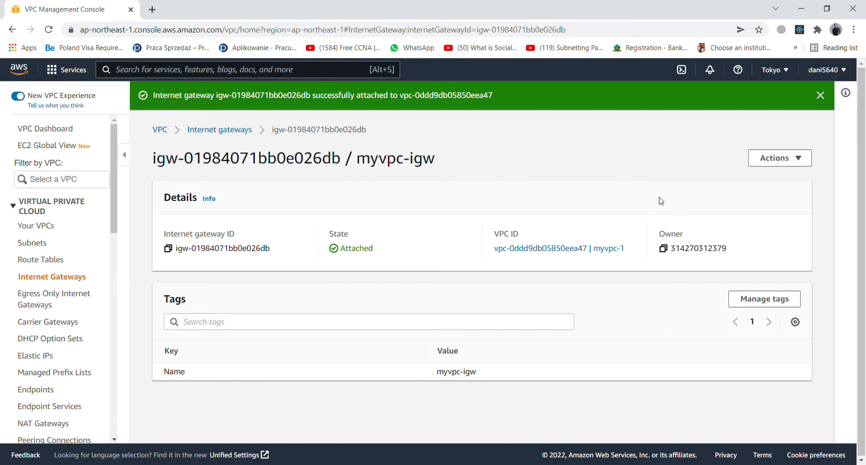
Select myvpc-igw in the list of internet gateways and examine its attachment details
click(42, 277)
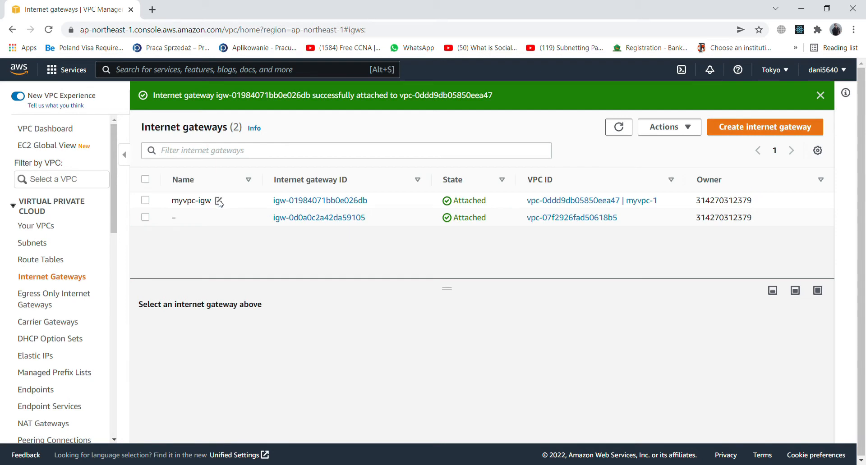
click(145, 200)
scroll(225, 332, down, 1)
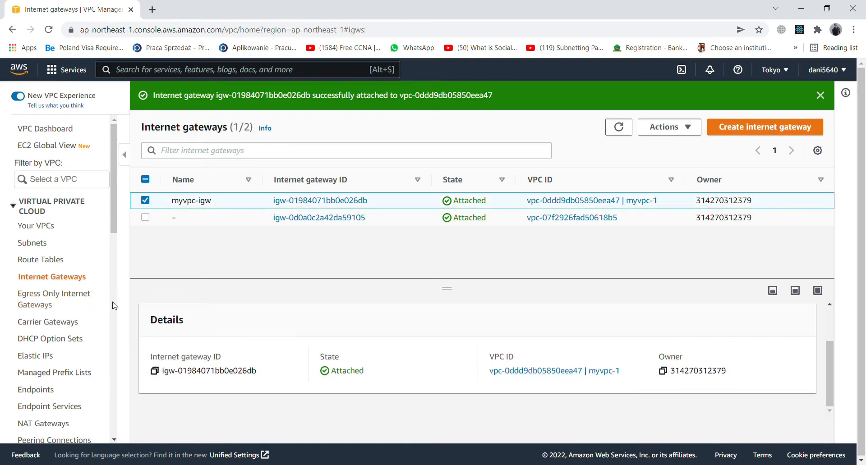
Create a route table named myroute1 in the VPC myvpc-1
click(34, 263)
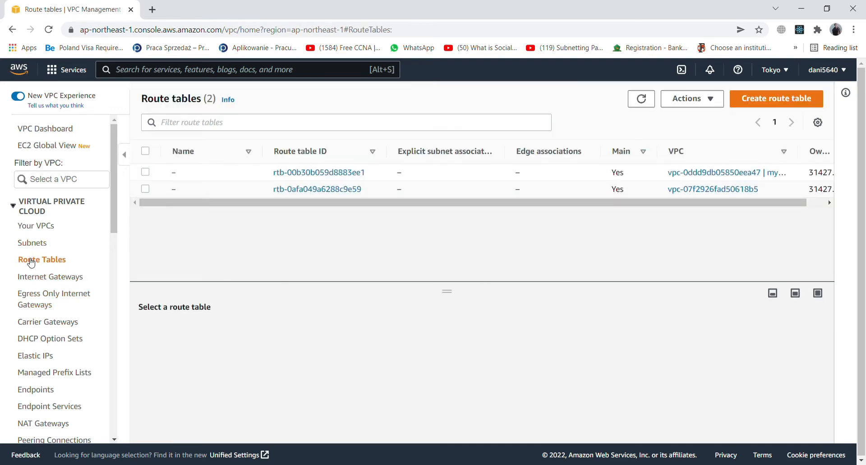
click(786, 108)
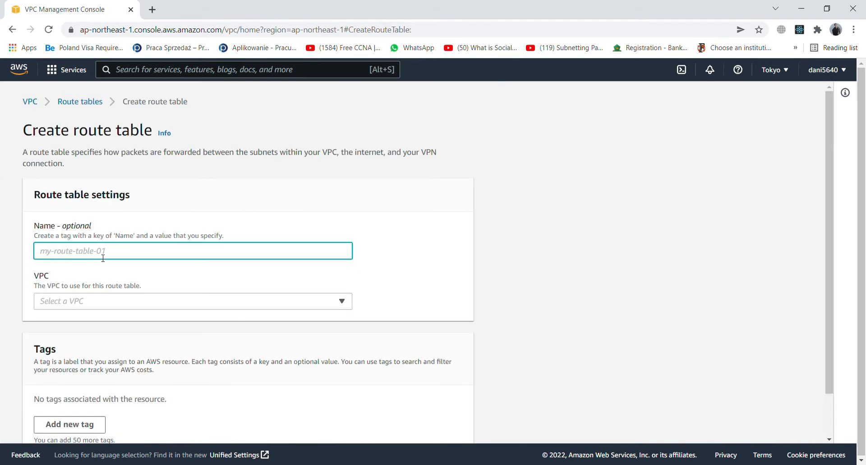
text(myroute1)
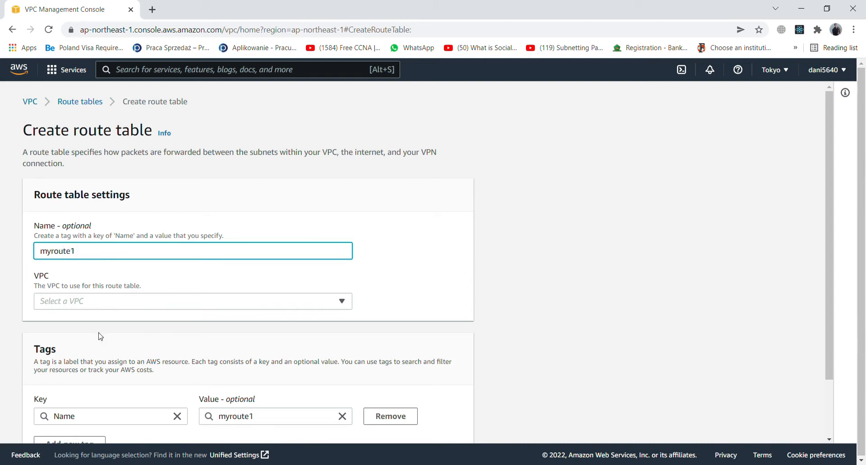
scroll(100, 337, down, 1)
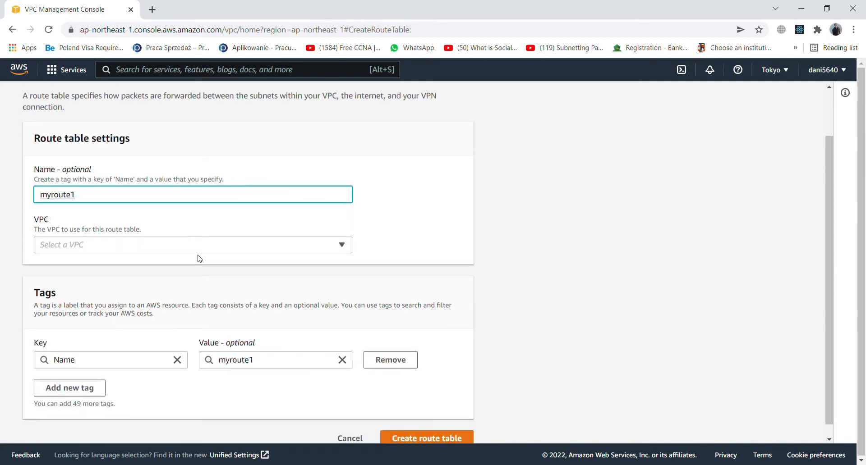
click(211, 249)
click(164, 280)
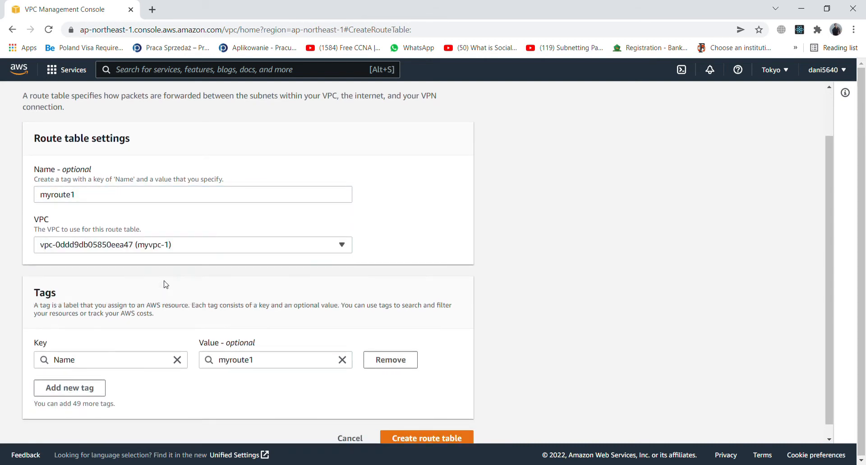
scroll(146, 354, down, 1)
click(427, 425)
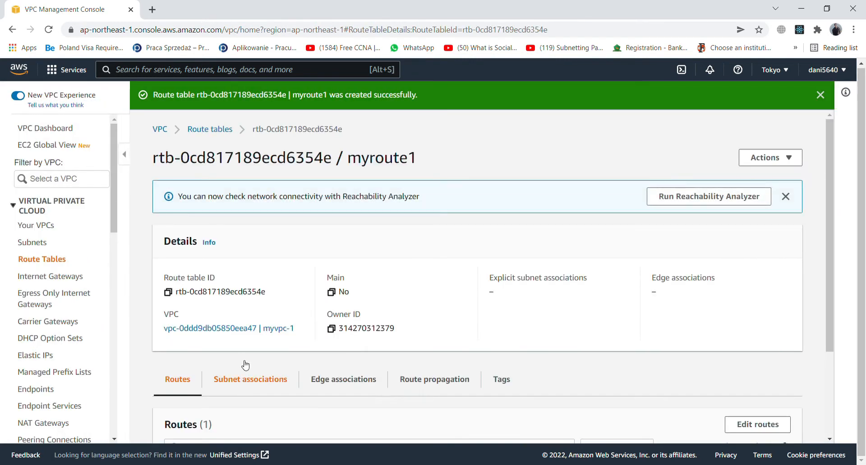
Associate the subnet my-subnet1 with the route table myroute1 and save the association
scroll(242, 363, down, 2)
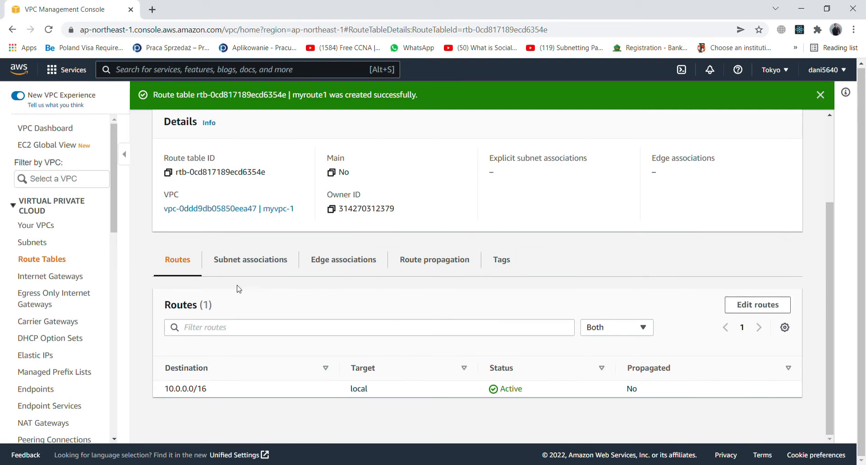
click(237, 261)
scroll(245, 338, down, 3)
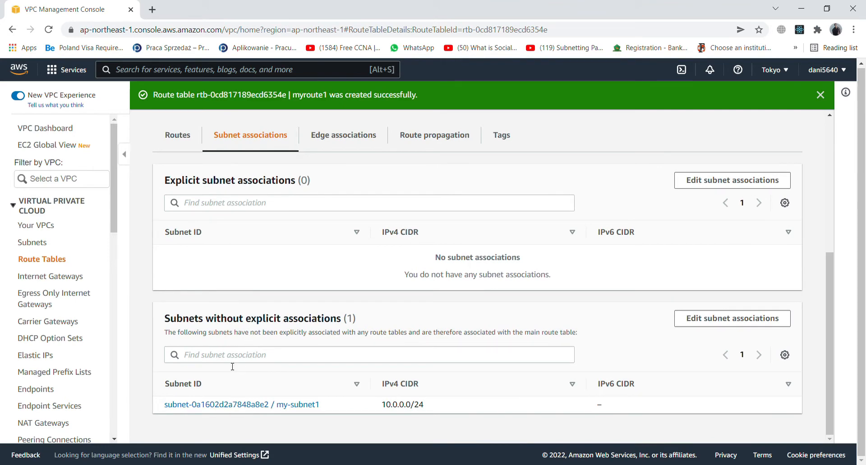
scroll(248, 336, up, 3)
scroll(240, 328, down, 3)
click(724, 321)
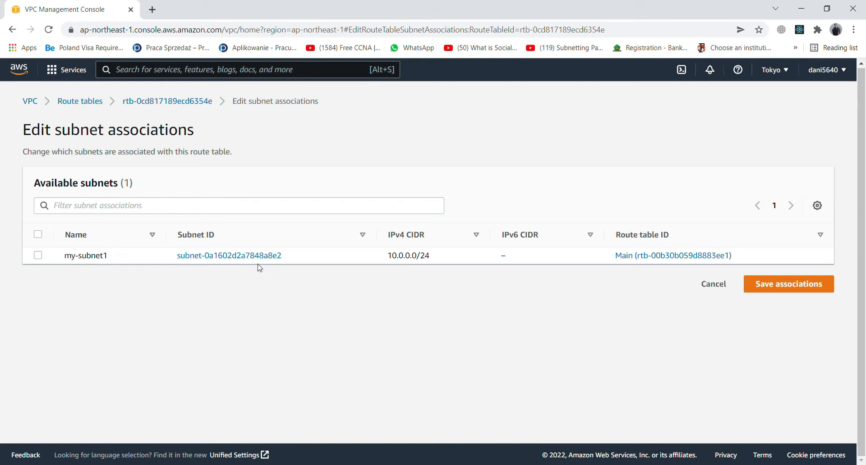
click(761, 286)
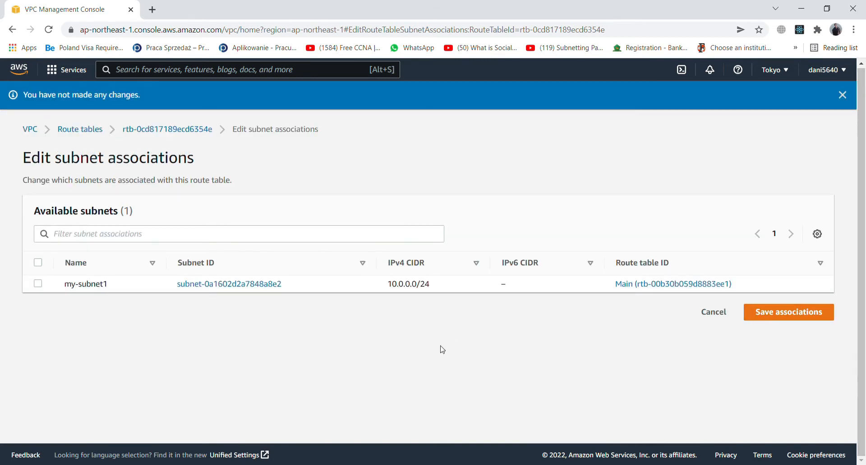
click(38, 284)
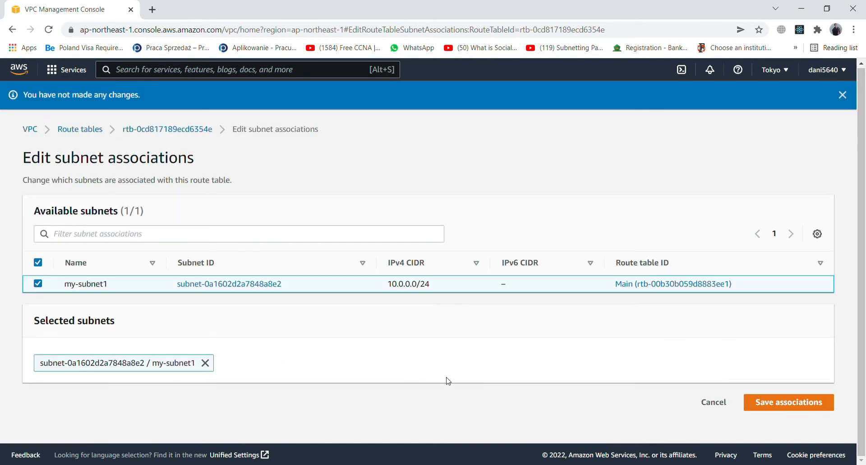
click(786, 408)
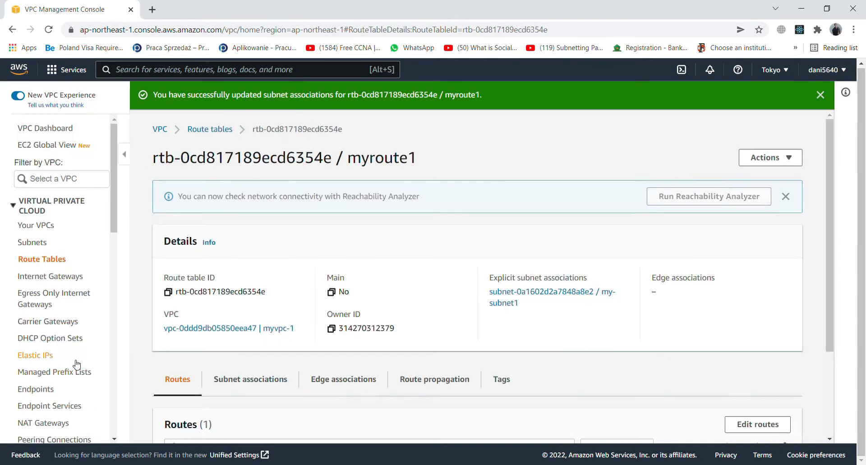
Add a route in myroute1 with destination 0.0.0.0/0 and the internet gateway myvpc-igw as target, and save the routes
scroll(144, 333, down, 3)
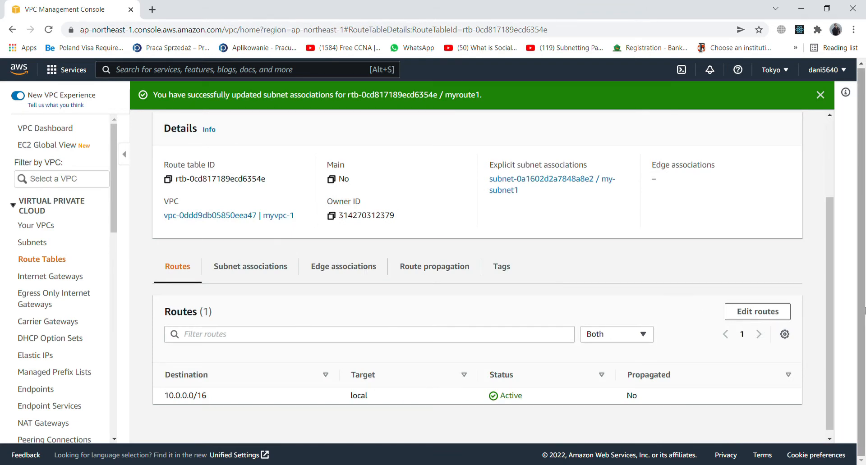
click(739, 312)
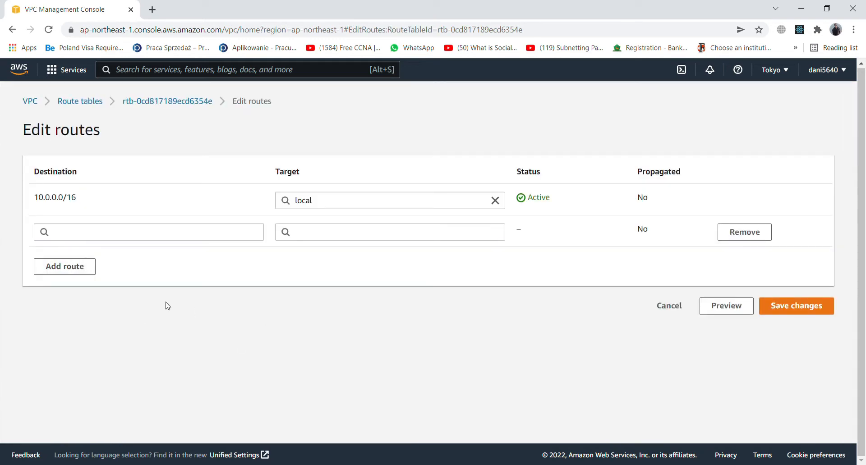
click(117, 239)
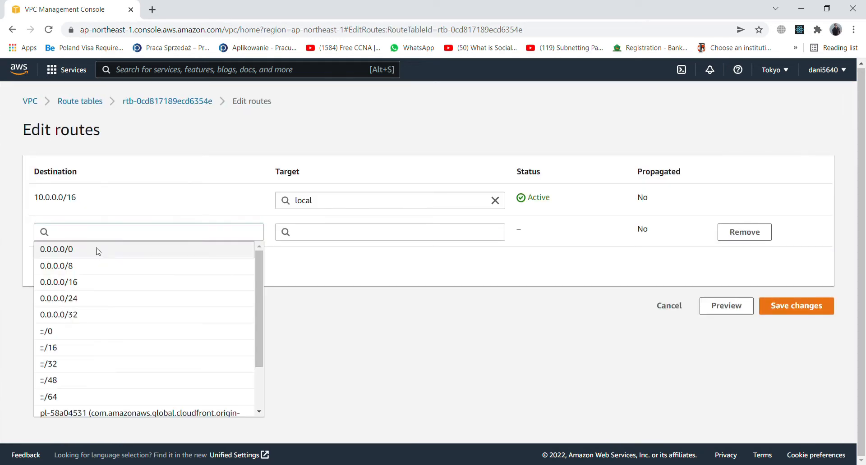
click(97, 249)
click(393, 239)
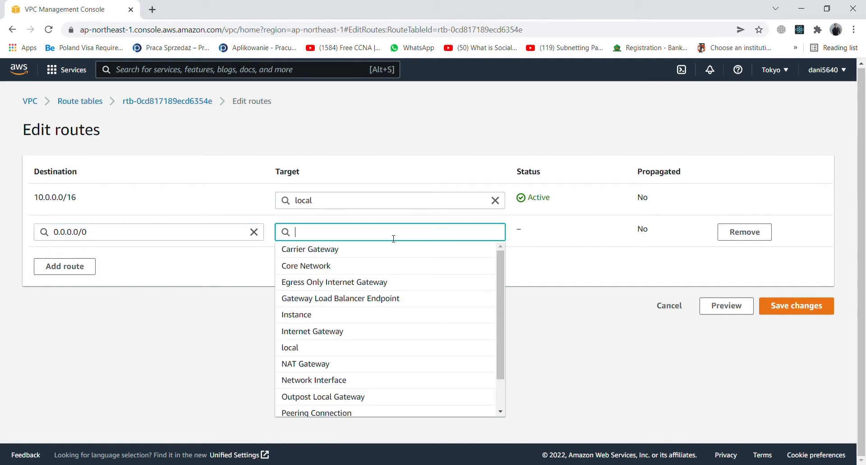
click(343, 332)
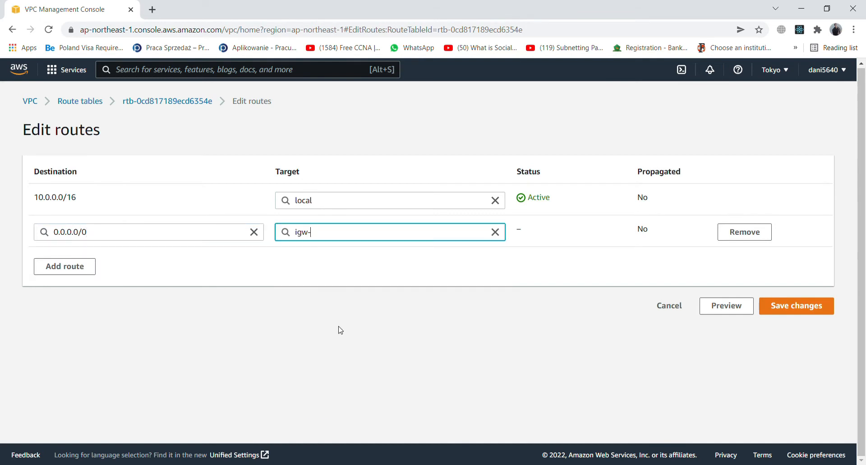
click(384, 251)
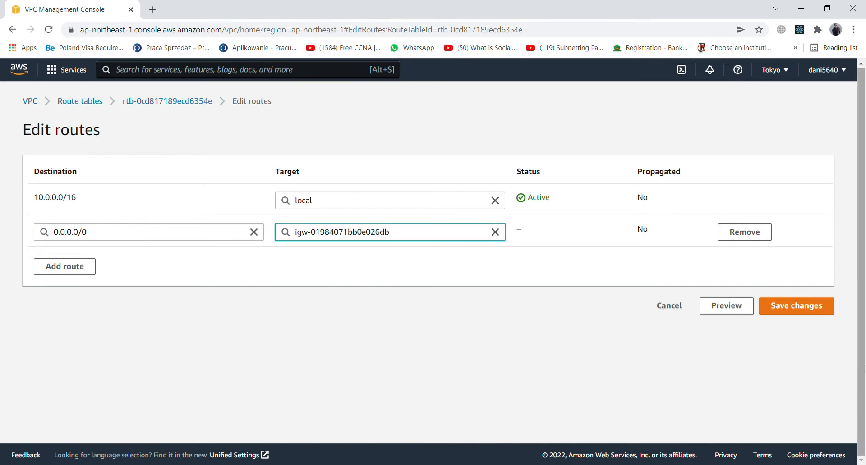
click(805, 313)
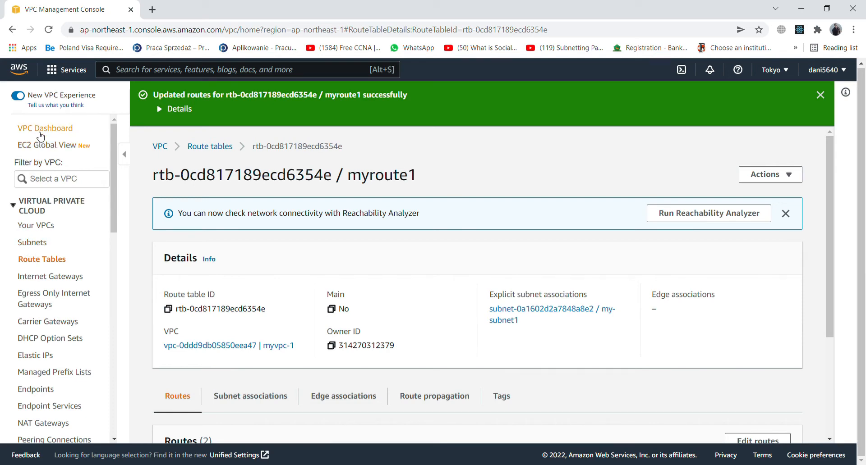
scroll(218, 313, down, 3)
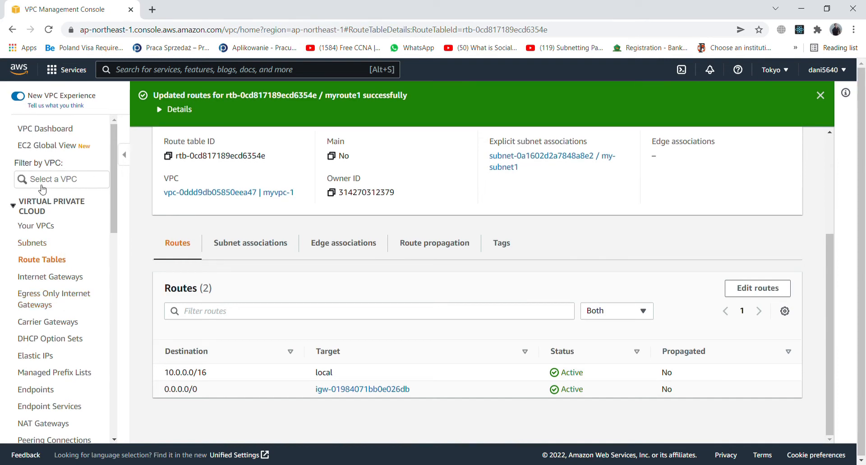
Switch to the EC2 service and start launching a new instance from its instances list
scroll(36, 212, down, 8)
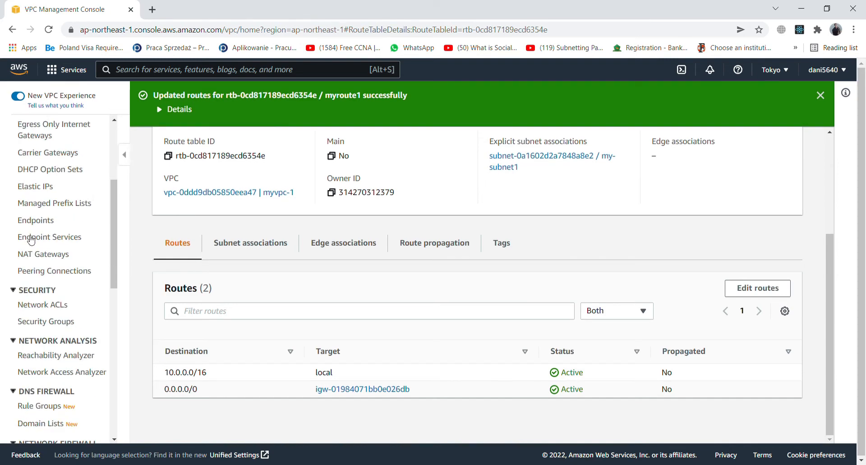
scroll(28, 262, up, 8)
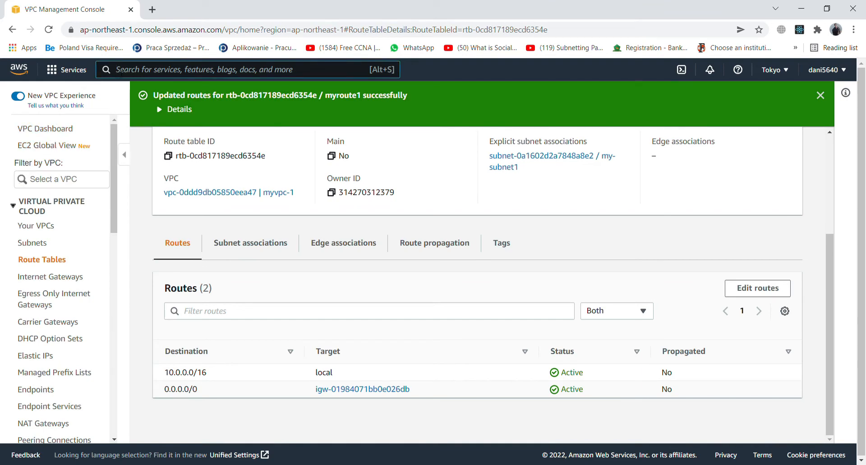
click(68, 70)
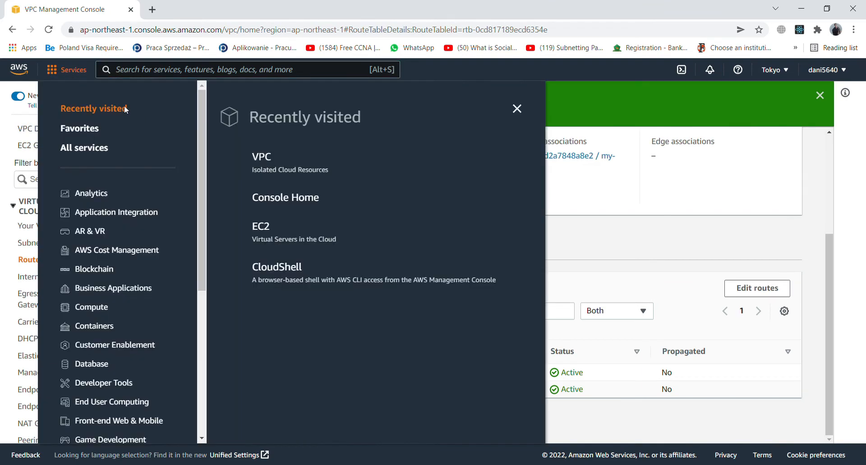
click(263, 228)
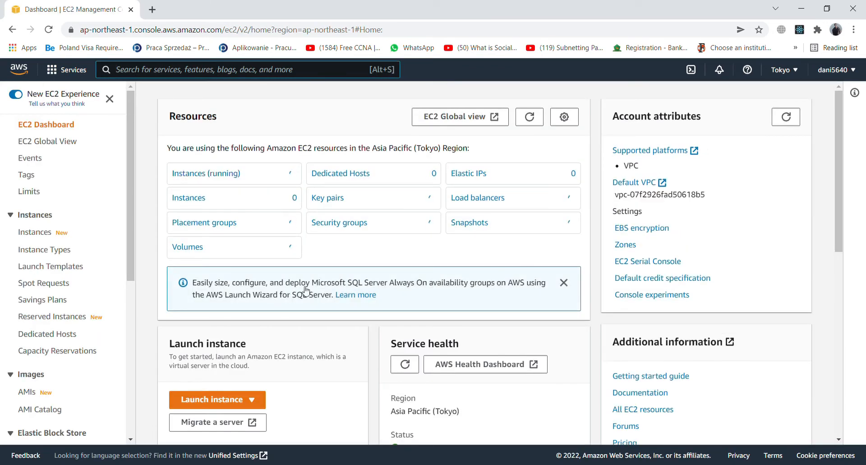
click(36, 232)
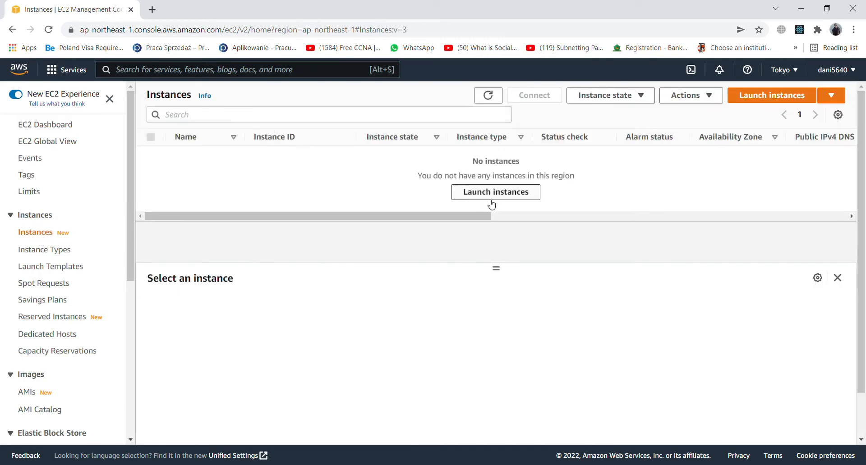
click(491, 200)
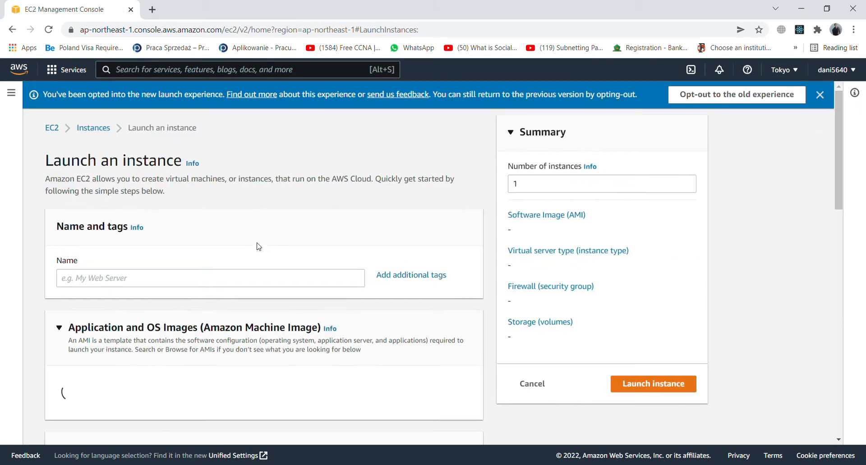
Open the full AMI catalog for the new instance and filter the Quickstart AMIs to All Windows
scroll(225, 293, down, 5)
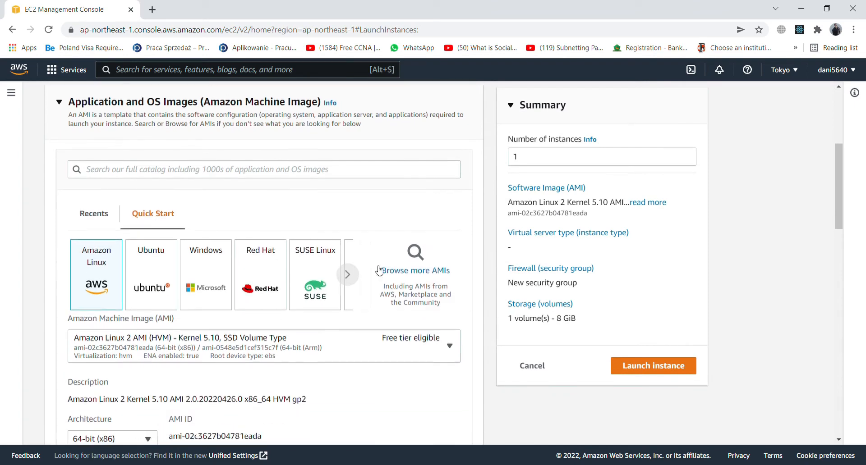
click(425, 271)
scroll(283, 326, down, 1)
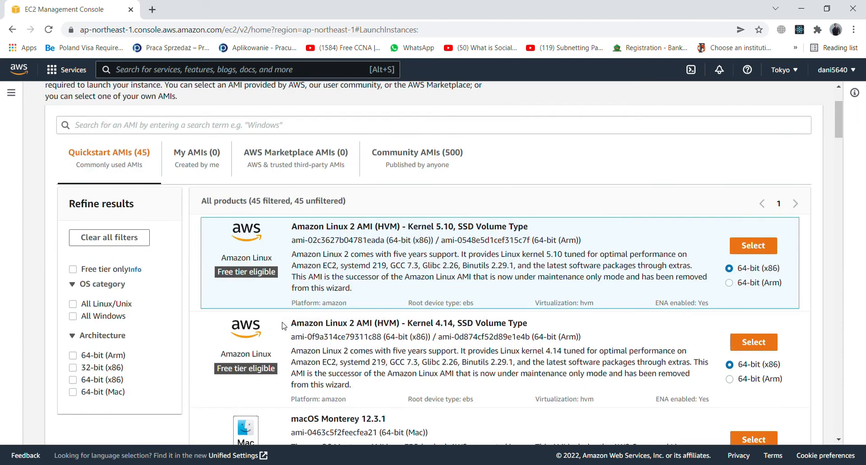
scroll(283, 326, down, 5)
scroll(135, 293, up, 4)
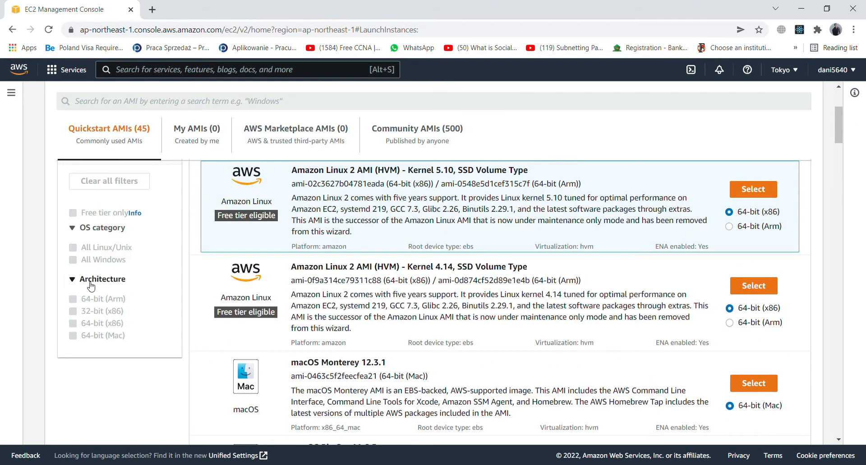
scroll(92, 309, up, 3)
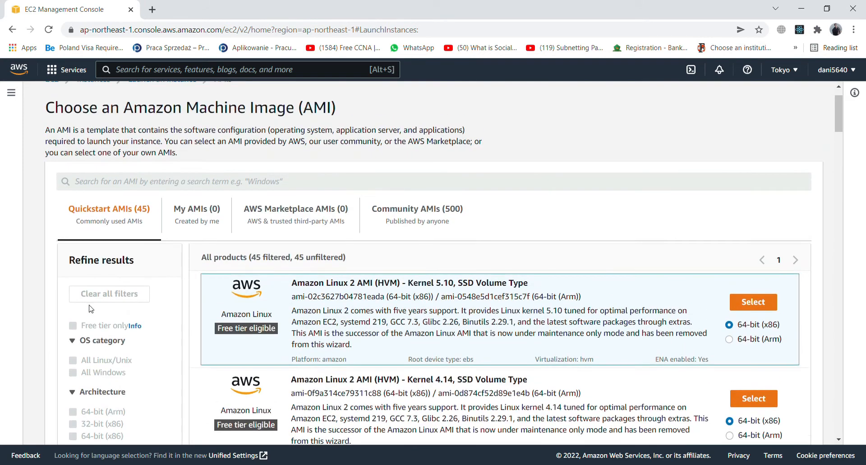
scroll(88, 342, down, 1)
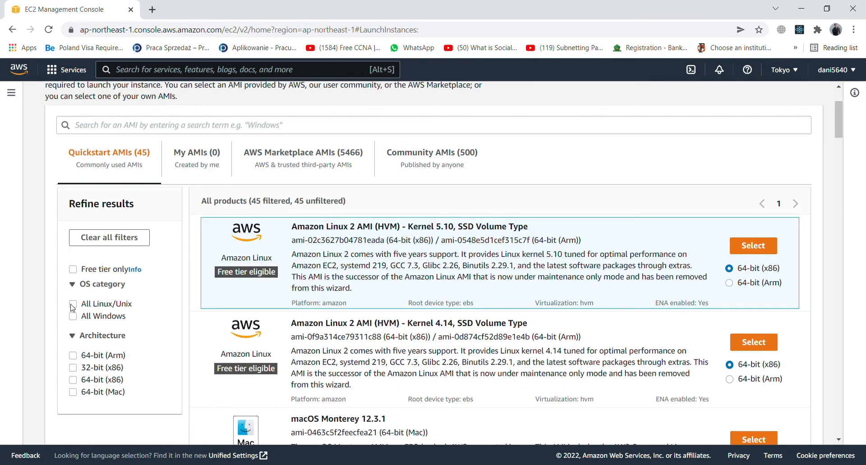
click(74, 317)
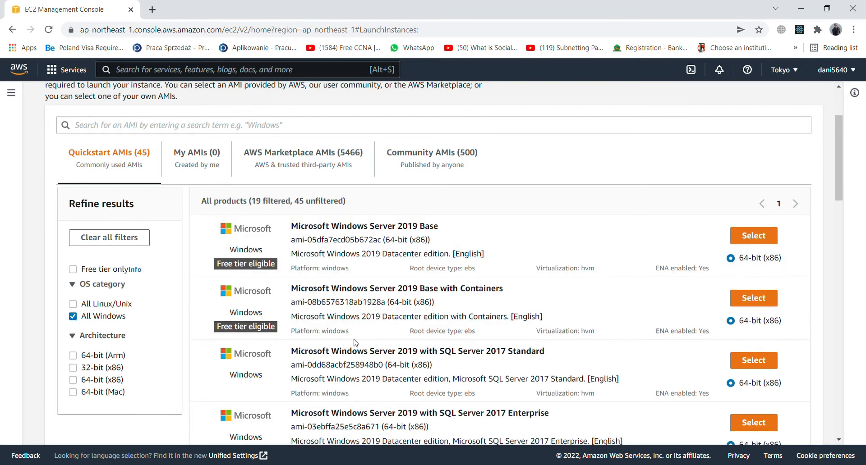
Choose the Microsoft Windows Server 2012 R2 Base AMI for the instance and confirm the resulting settings changes
scroll(275, 342, down, 1)
scroll(277, 350, down, 9)
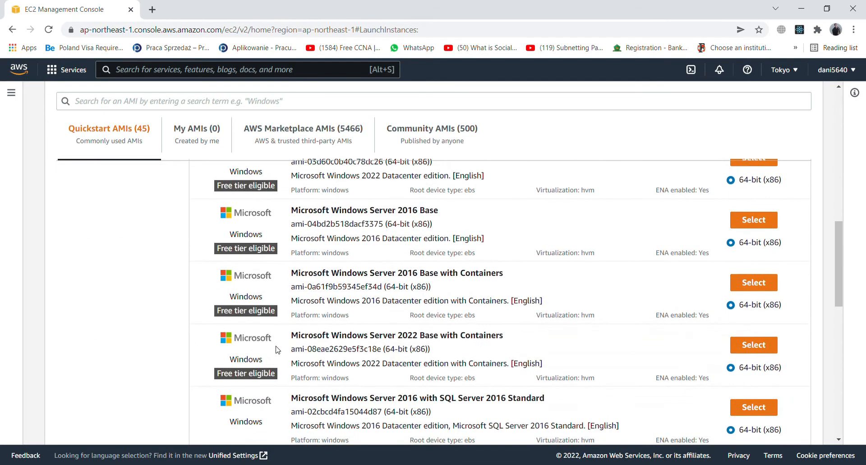
scroll(277, 349, down, 6)
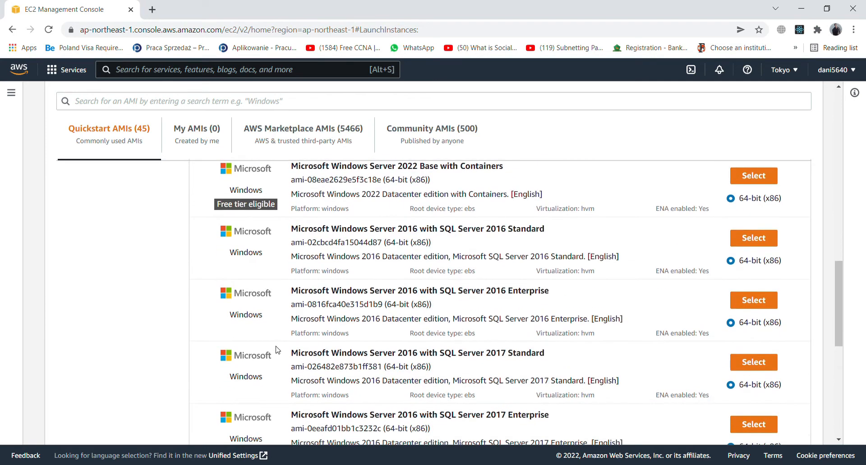
scroll(277, 350, down, 4)
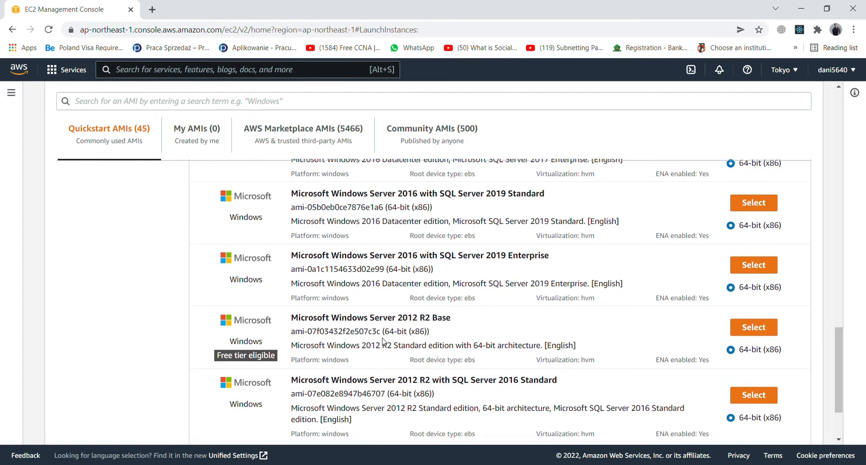
scroll(545, 296, down, 1)
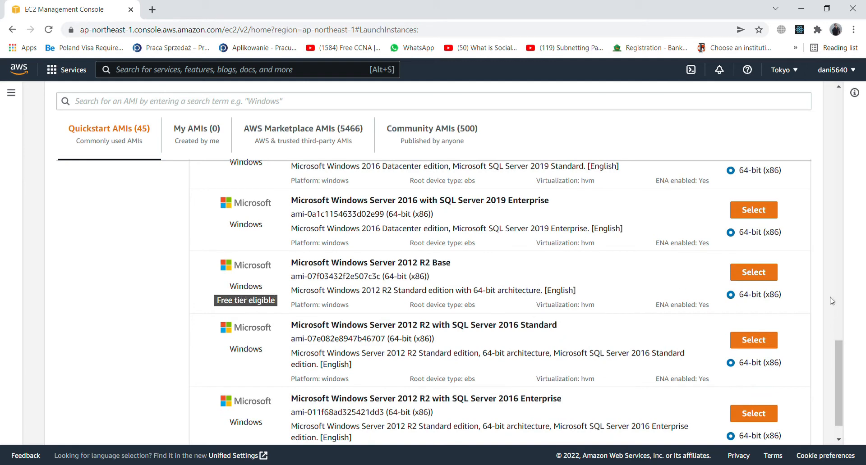
click(766, 280)
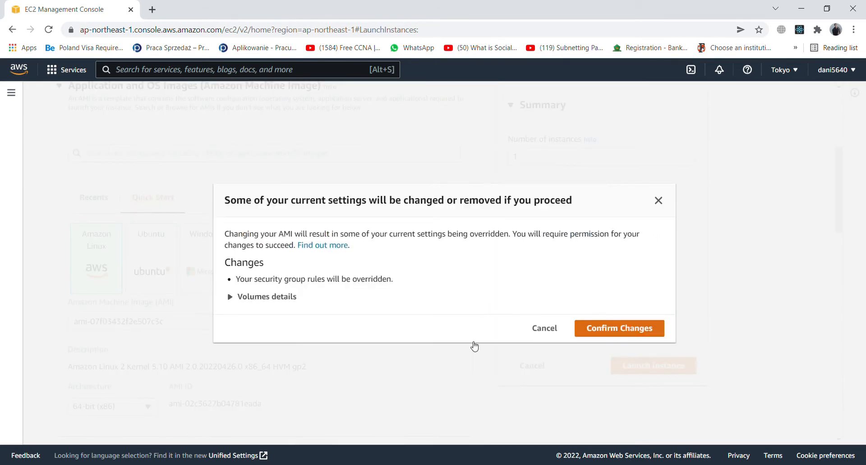
click(474, 347)
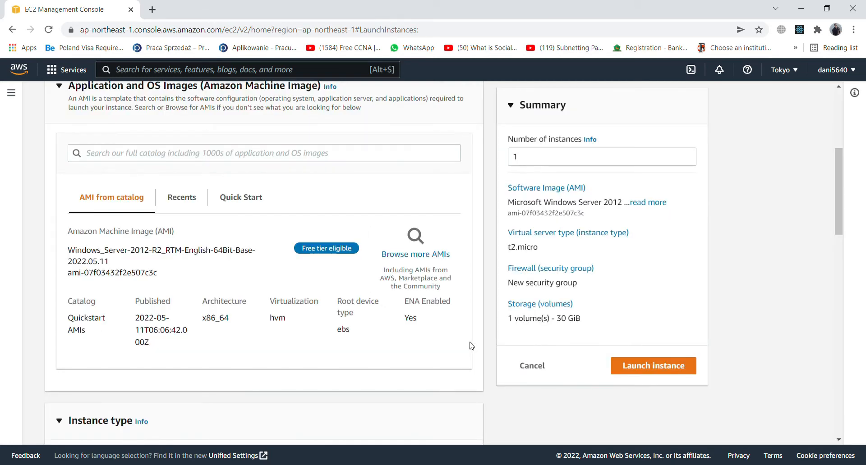
Edit the instance's network settings to use the VPC myvpc-1 and enable auto-assignment of a public IP
scroll(239, 353, down, 6)
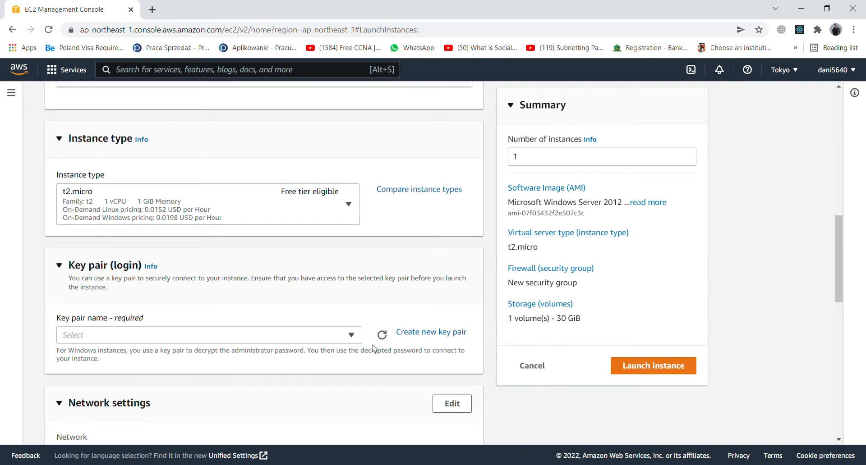
scroll(374, 348, down, 3)
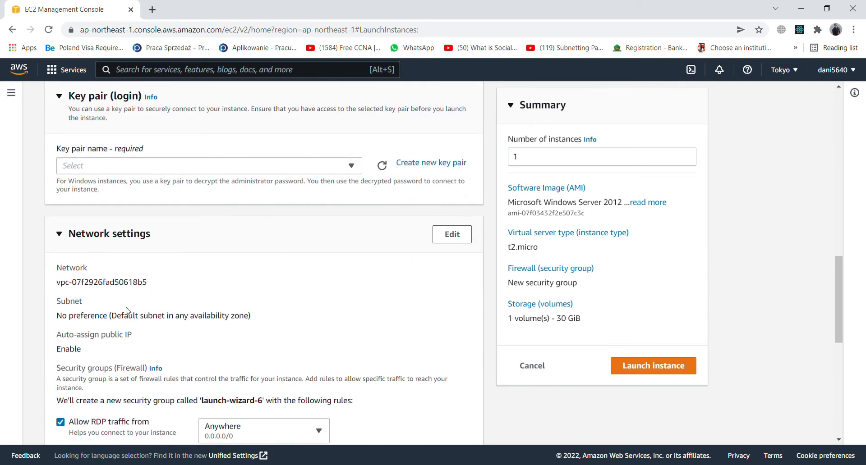
click(453, 235)
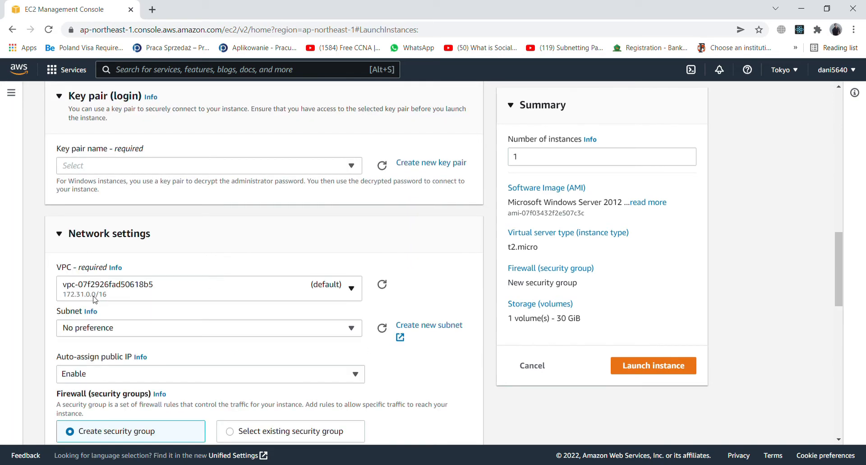
click(343, 295)
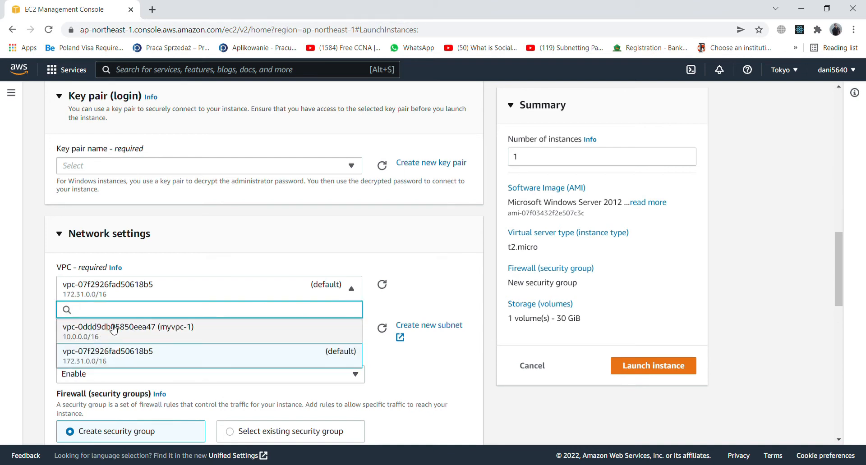
click(100, 330)
scroll(52, 330, down, 1)
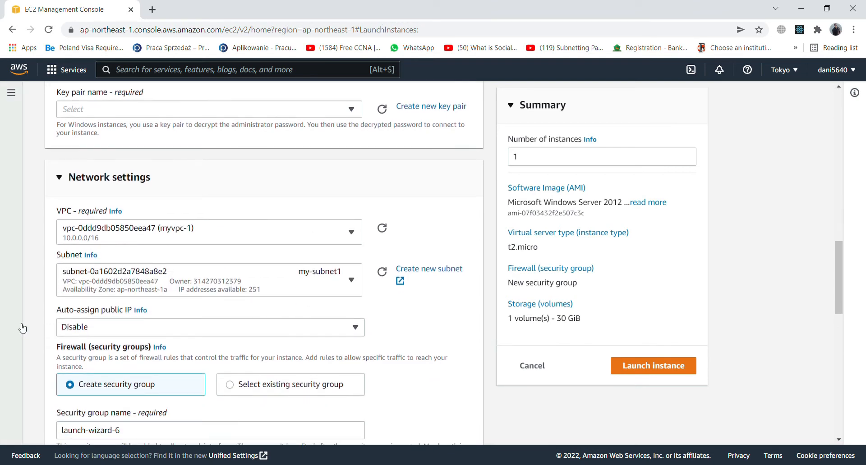
click(77, 332)
click(95, 349)
scroll(100, 327, down, 1)
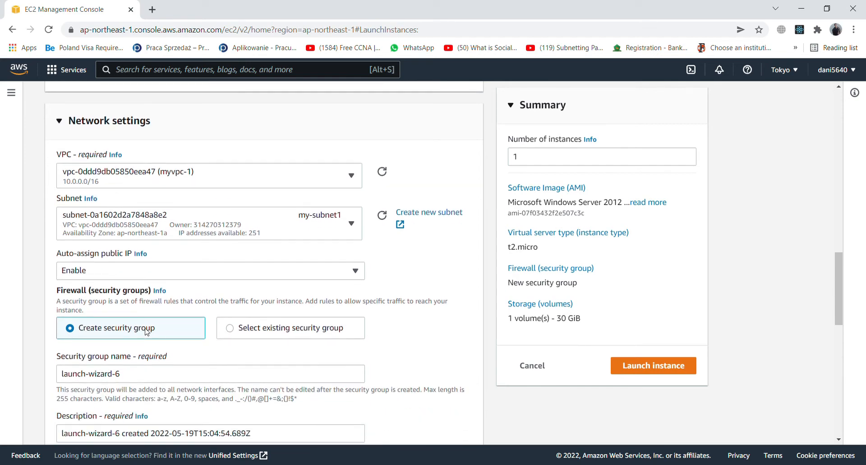
Rename the new security group to myvpc
scroll(121, 336, down, 2)
drag(131, 262, 47, 266)
key(BackSpace)
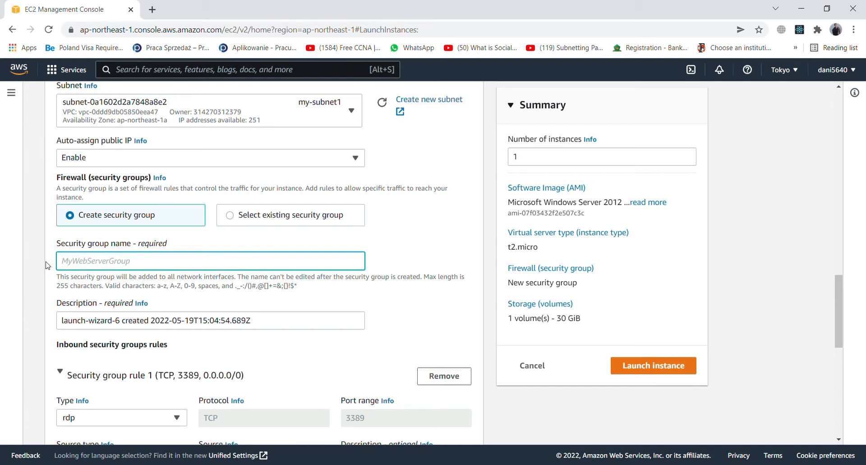
text(myvpc)
Add a second inbound rule to the myvpc security group
scroll(47, 266, down, 4)
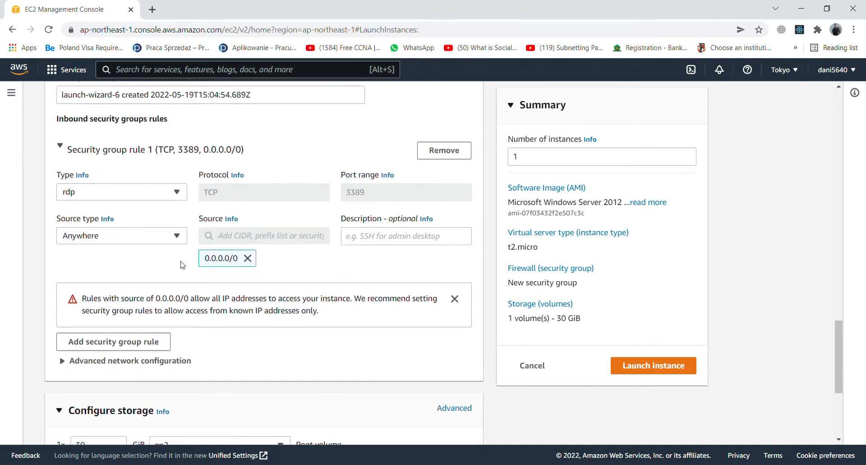
scroll(125, 319, up, 1)
scroll(126, 319, up, 1)
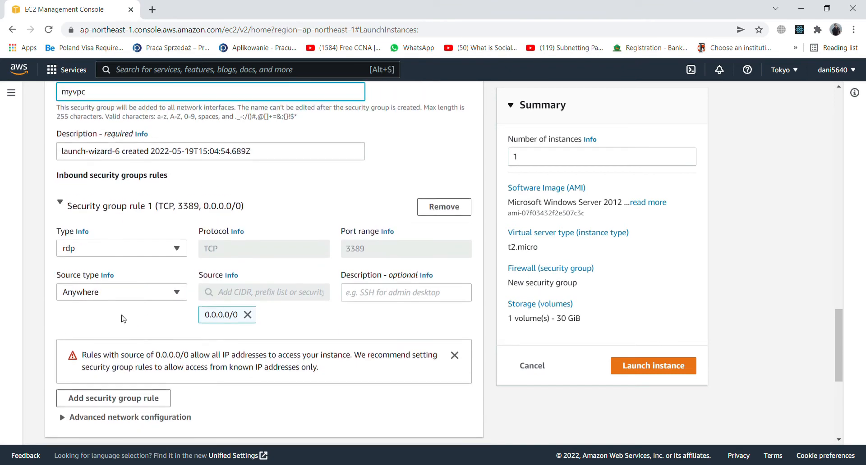
click(114, 398)
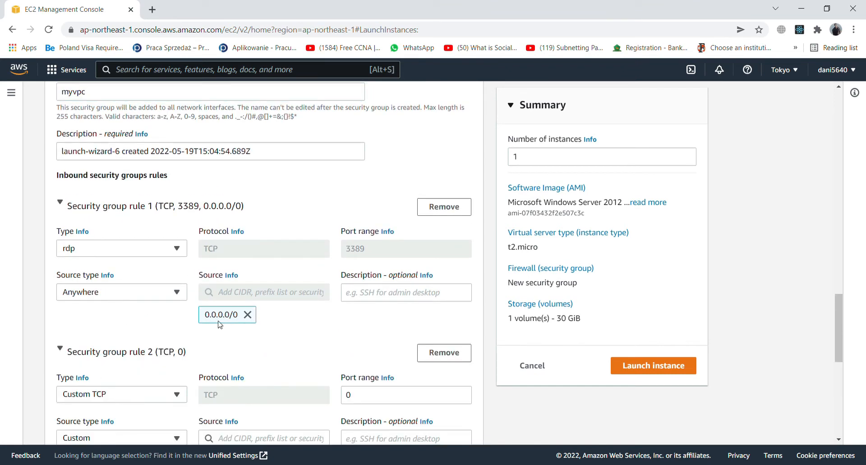
scroll(135, 332, down, 8)
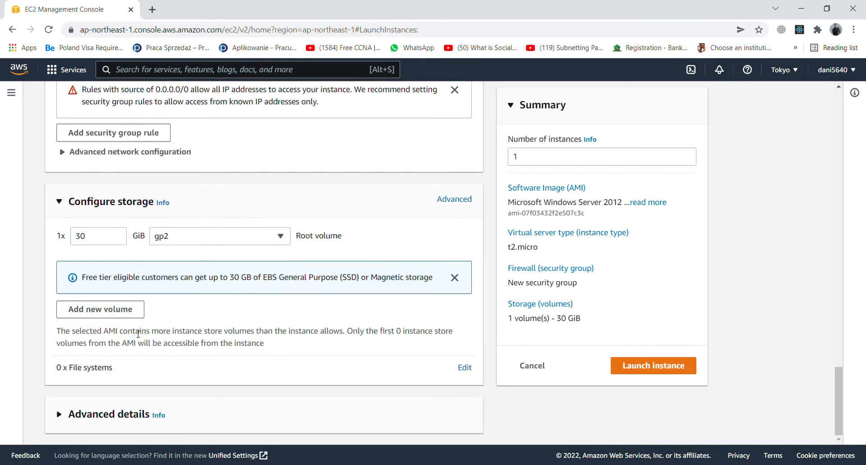
Create a new key pair for the instance in .pem format, named with the account owner's short name and a number
scroll(135, 334, up, 15)
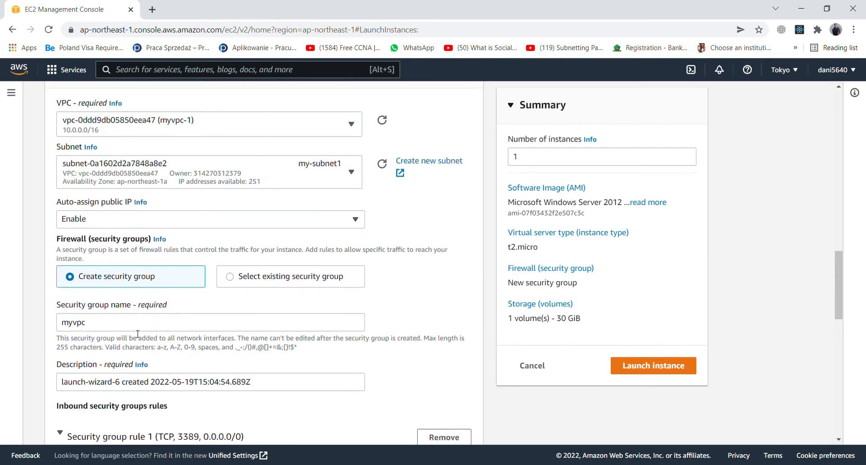
scroll(138, 333, up, 5)
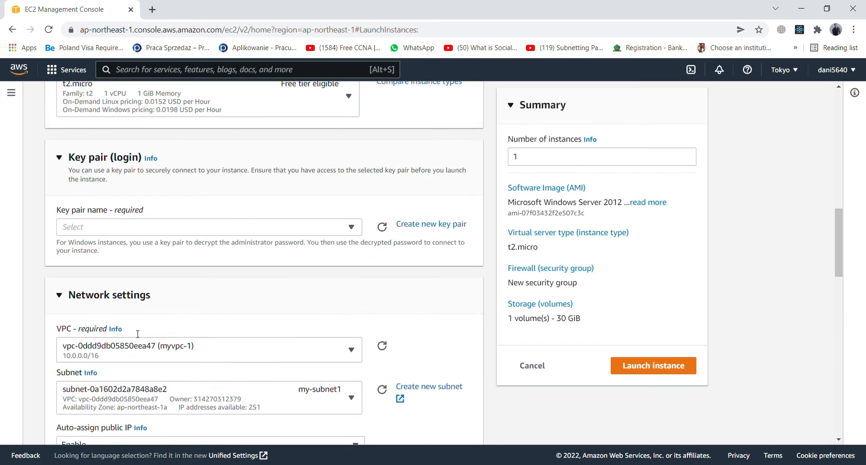
click(448, 225)
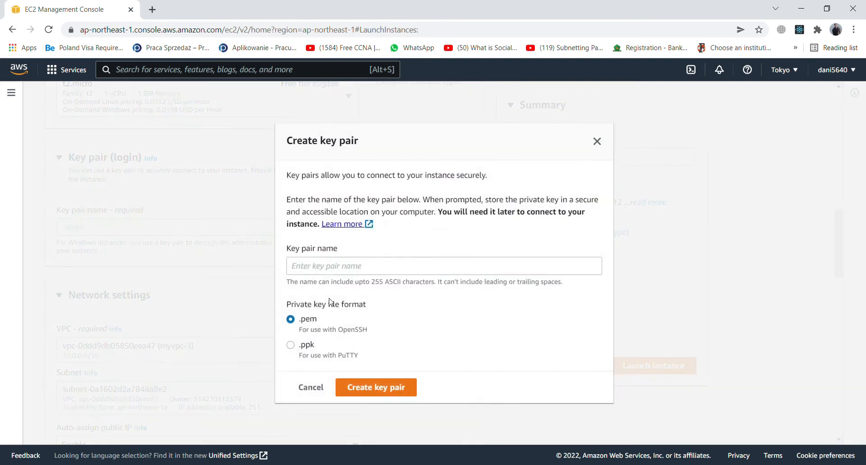
click(325, 272)
text(dani897)
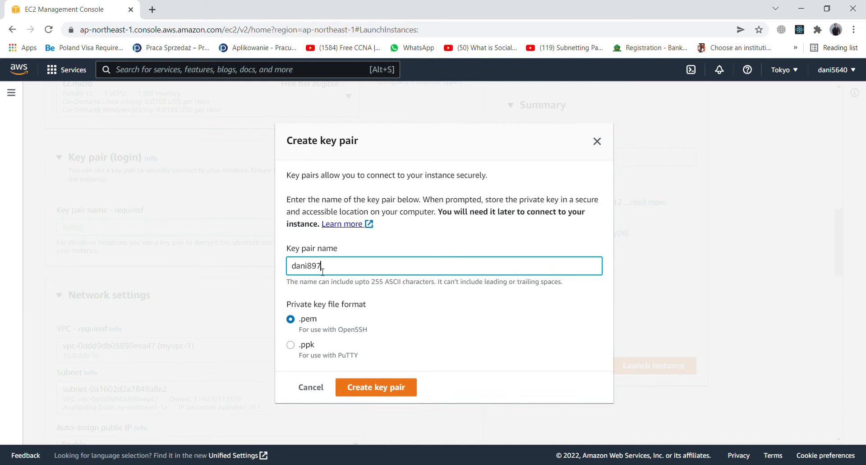
click(385, 389)
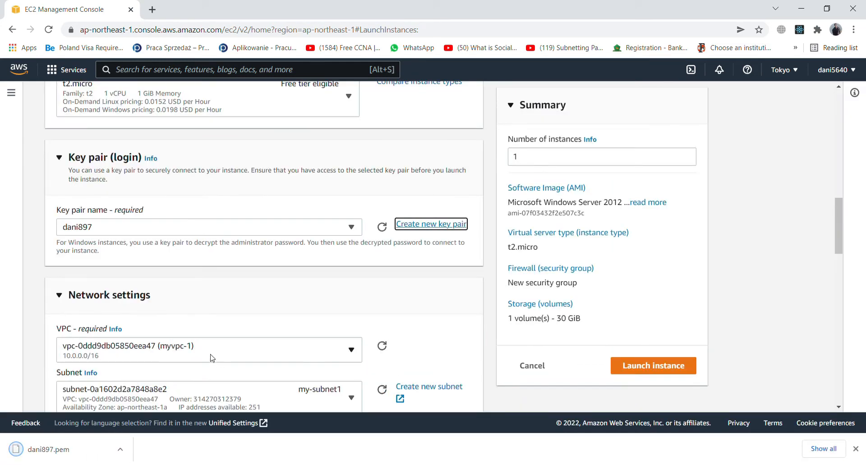
Try to launch the instance with the current configuration
scroll(284, 315, down, 8)
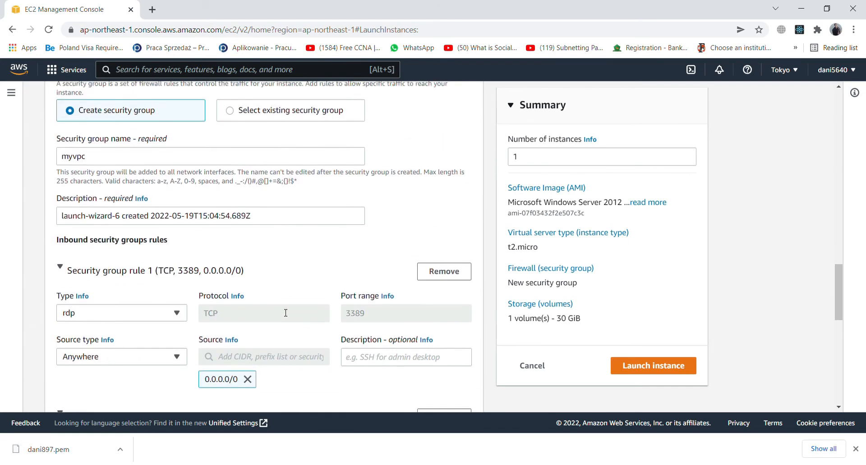
scroll(284, 311, down, 10)
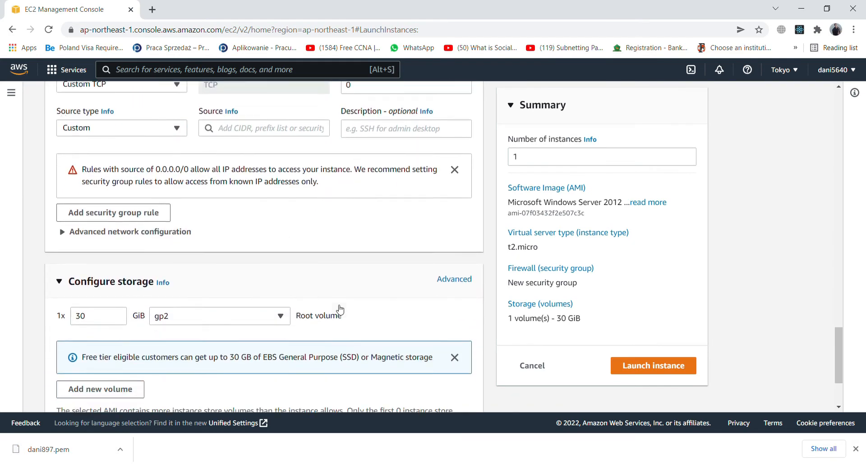
click(642, 374)
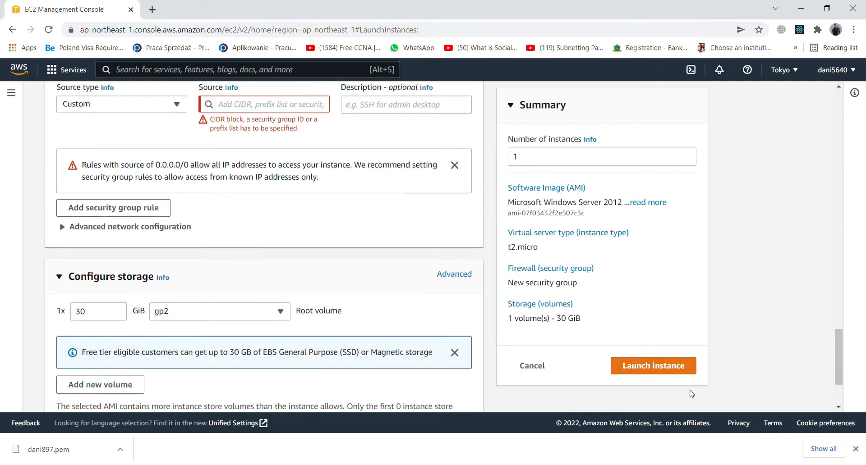
Remove the incomplete Custom TCP security group rule 2 and launch the instance
scroll(381, 276, up, 3)
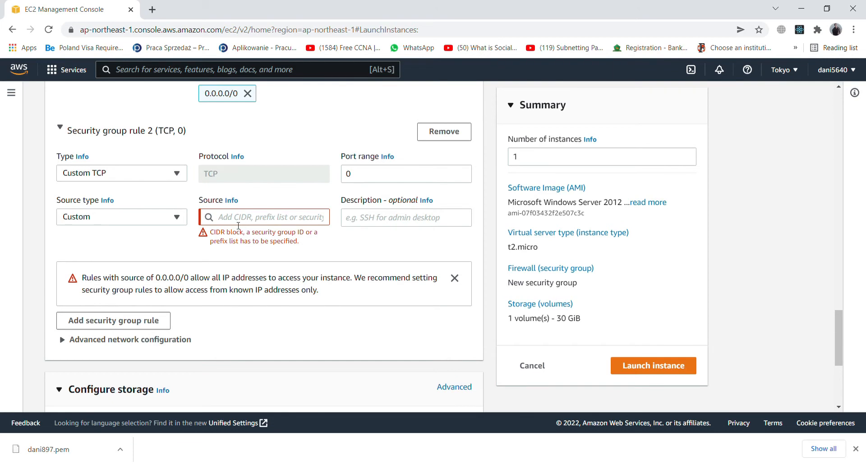
scroll(332, 201, up, 2)
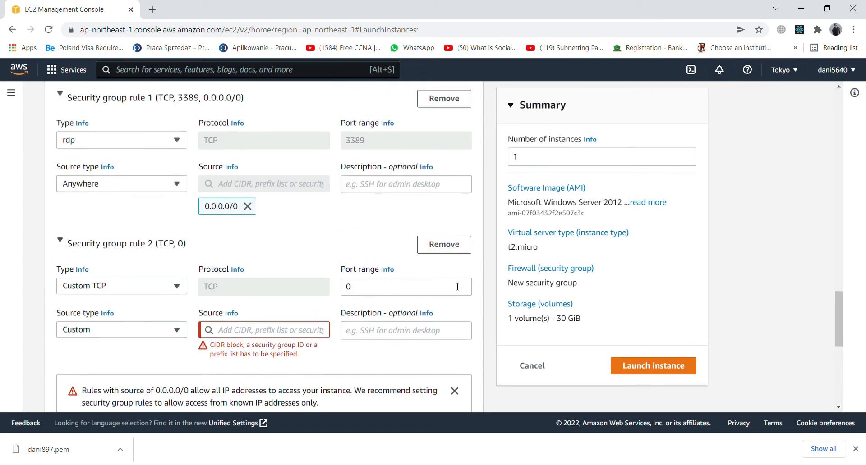
click(450, 250)
scroll(323, 295, up, 3)
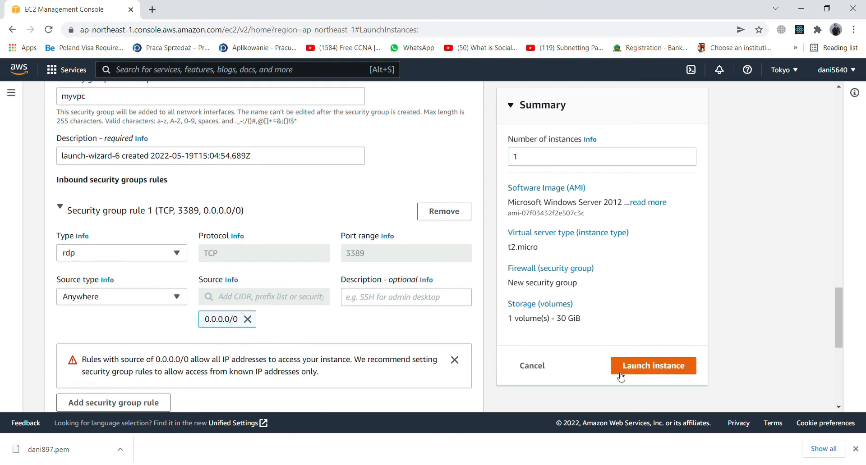
click(635, 370)
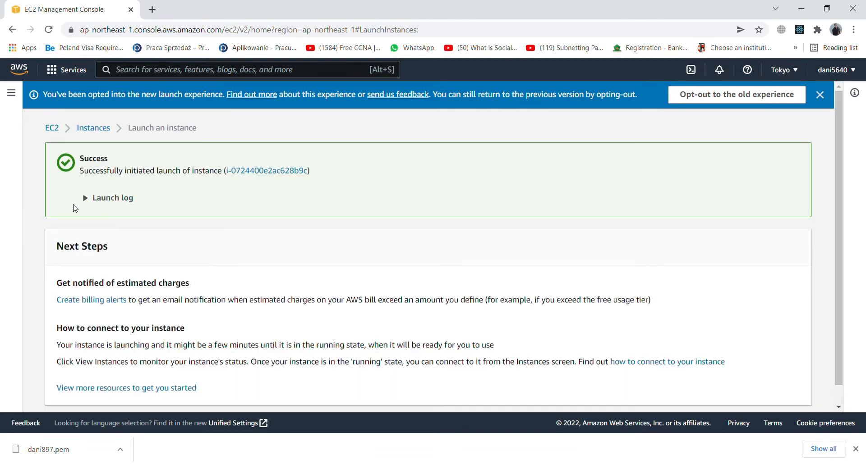
Expand the launch log and open the unfiltered list of EC2 instances
click(127, 199)
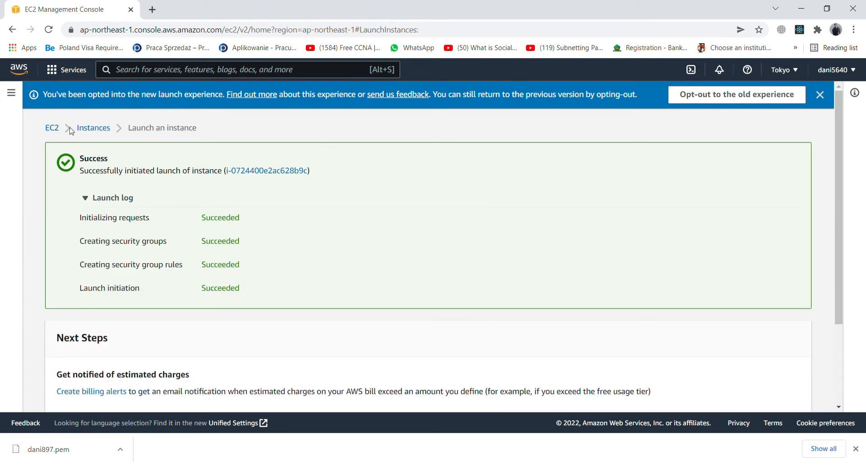
click(67, 70)
click(265, 170)
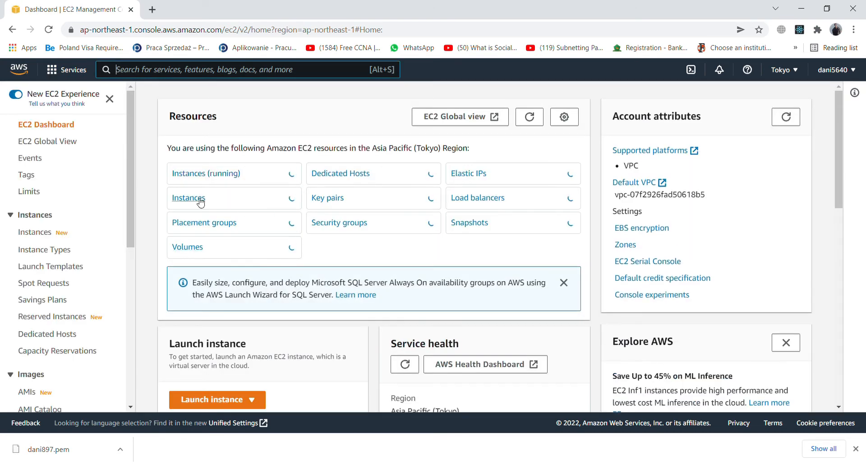
click(230, 179)
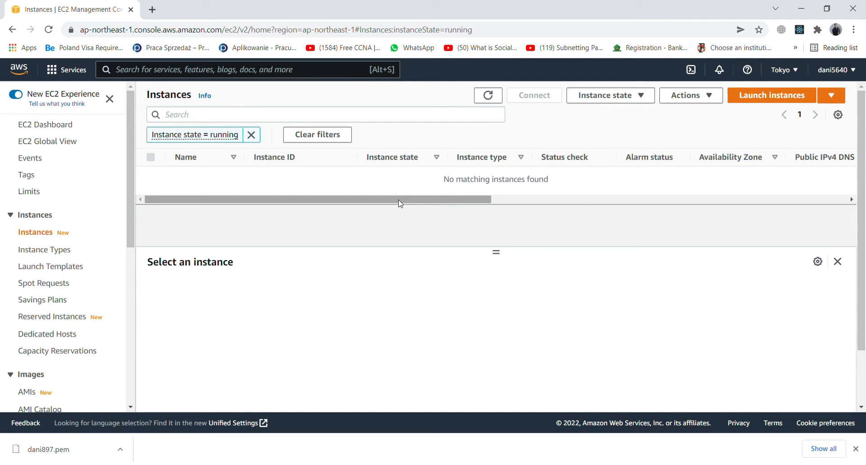
click(37, 233)
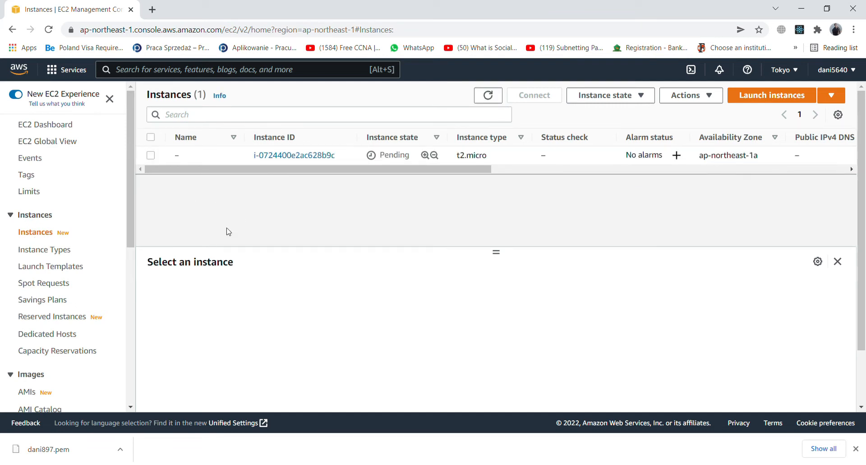
Select the newly launched t2.micro instance and copy its public IPv4 address from the details
click(153, 157)
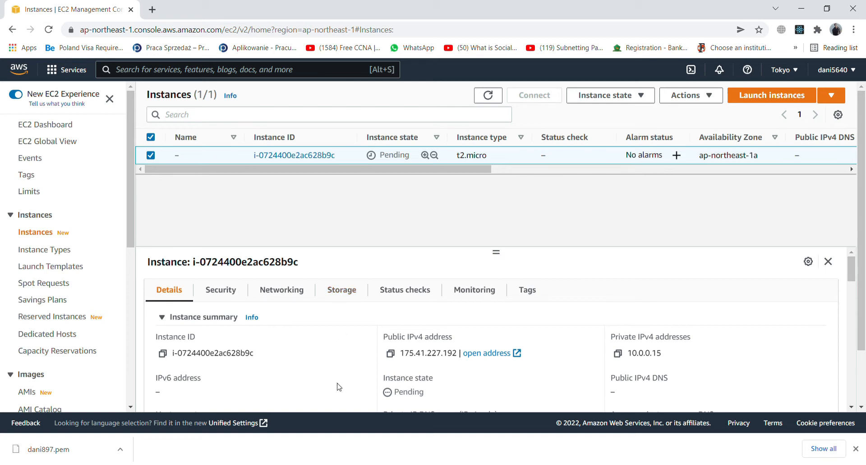
click(390, 354)
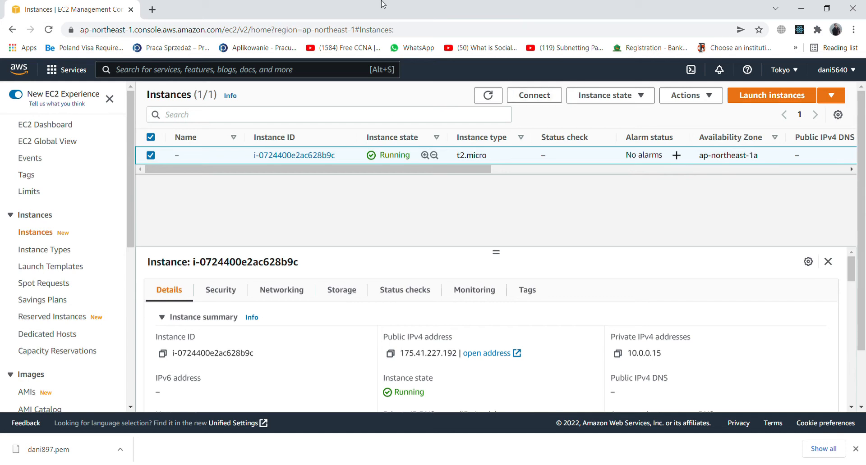
Open the RDP client connection options for the selected running instance and download its remote desktop file
click(530, 97)
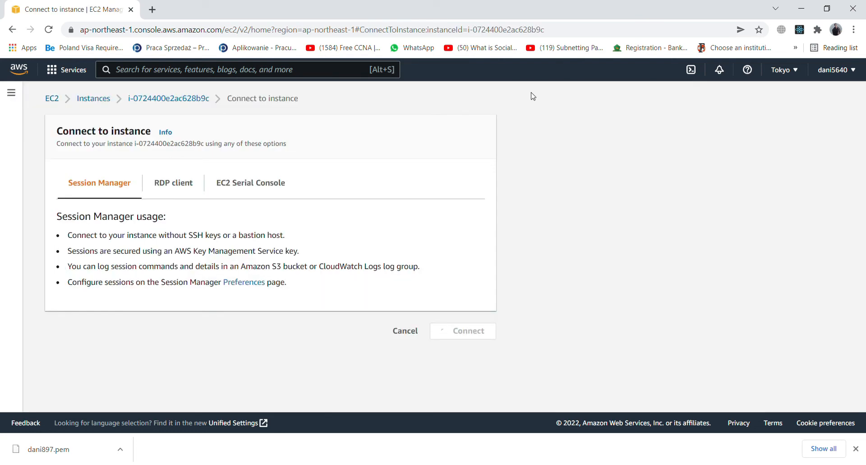
click(181, 185)
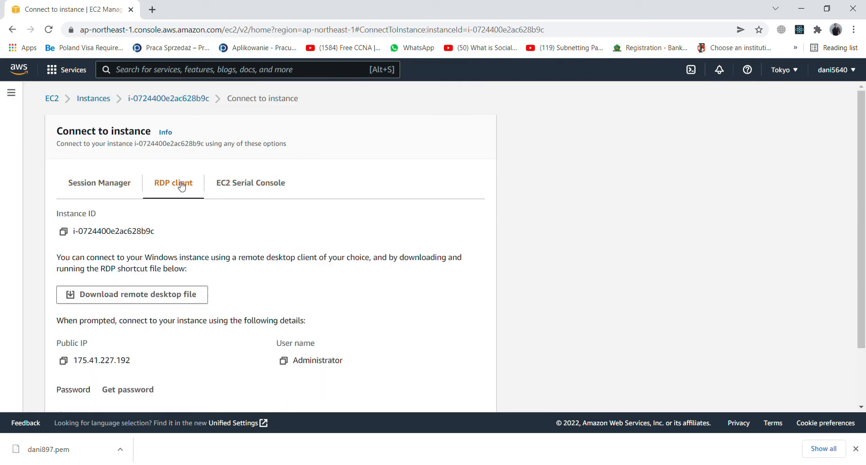
click(164, 305)
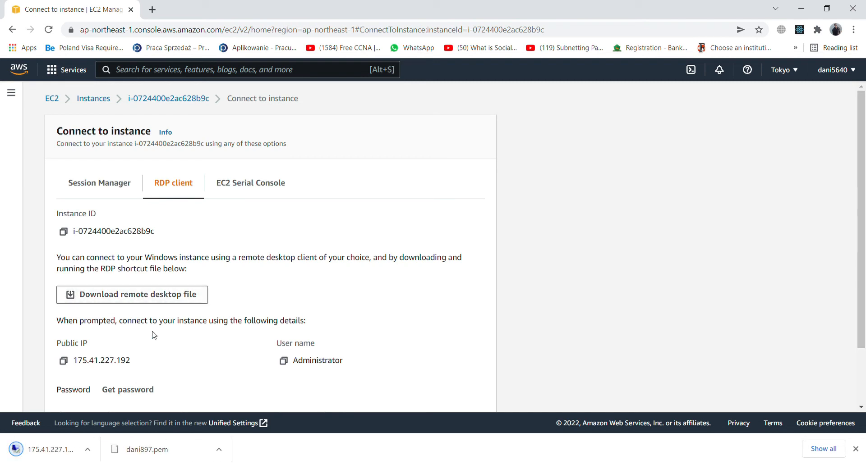
Start retrieving the Windows administrator password and load the private key from the instance's .pem key pair file
click(139, 392)
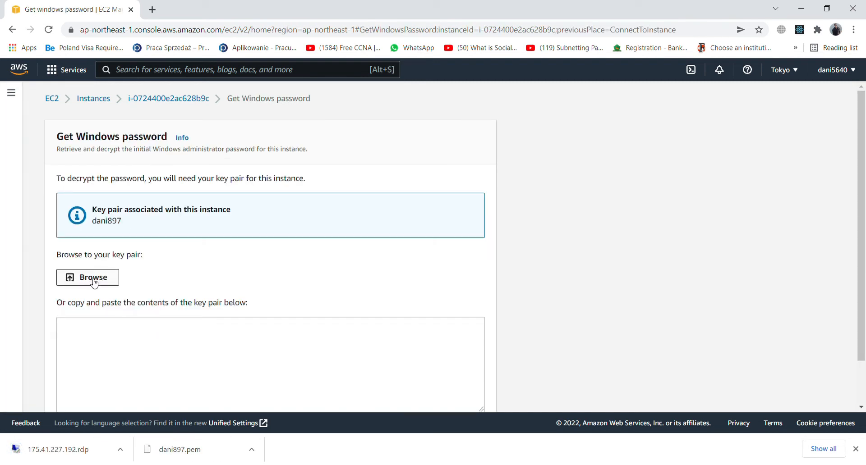
click(70, 278)
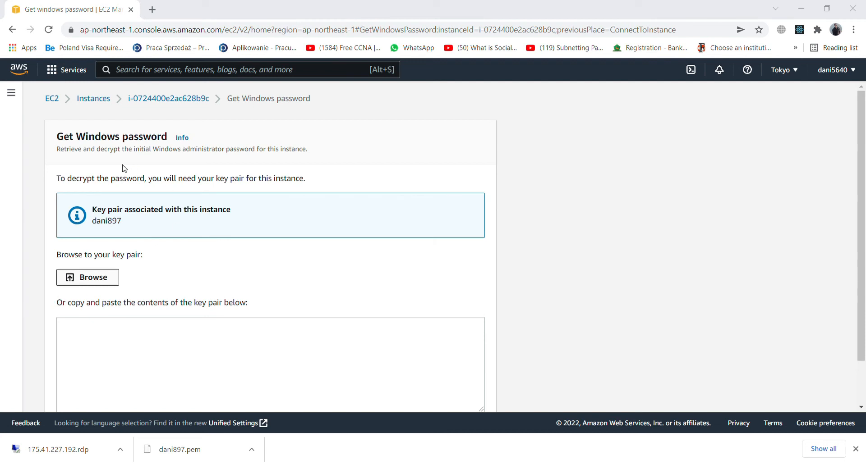
click(340, 256)
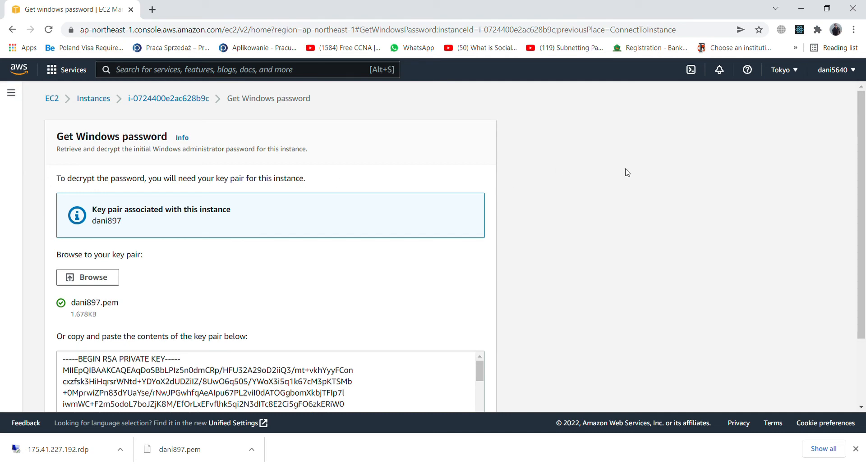
Return to the list of running EC2 instances and try to open the downloaded remote desktop file
click(52, 73)
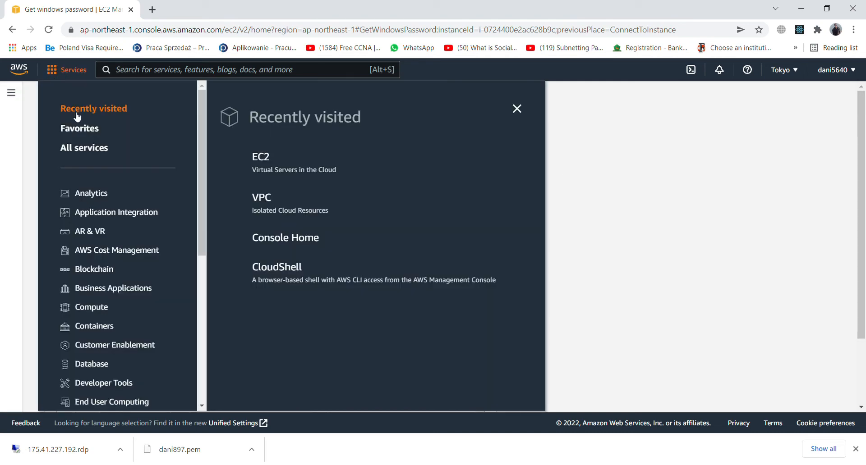
click(260, 156)
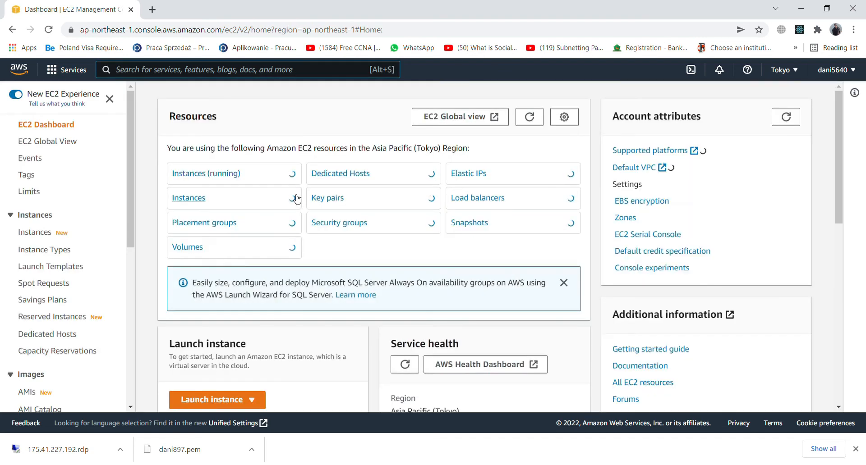
click(240, 178)
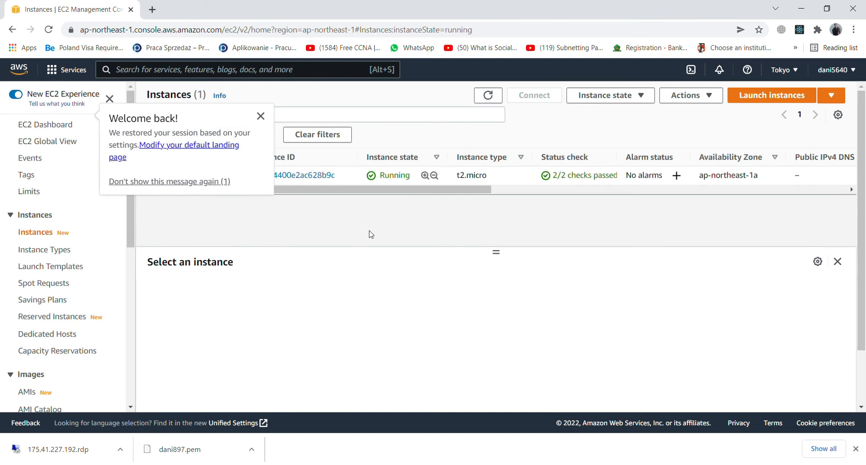
click(50, 449)
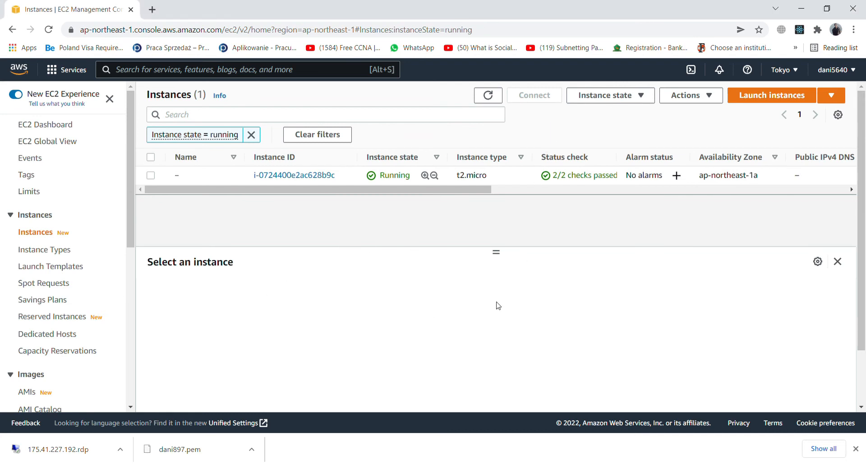
Select the running t2.micro instance, open its RDP client connection options and download the remote desktop file again
click(152, 178)
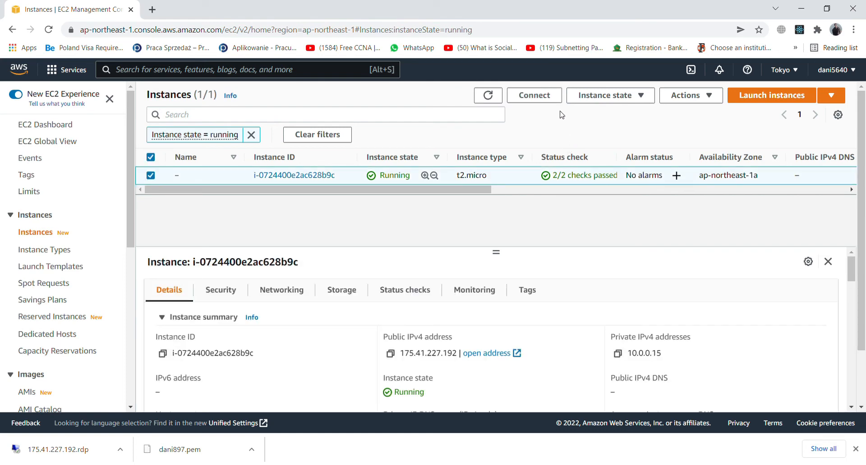
click(531, 95)
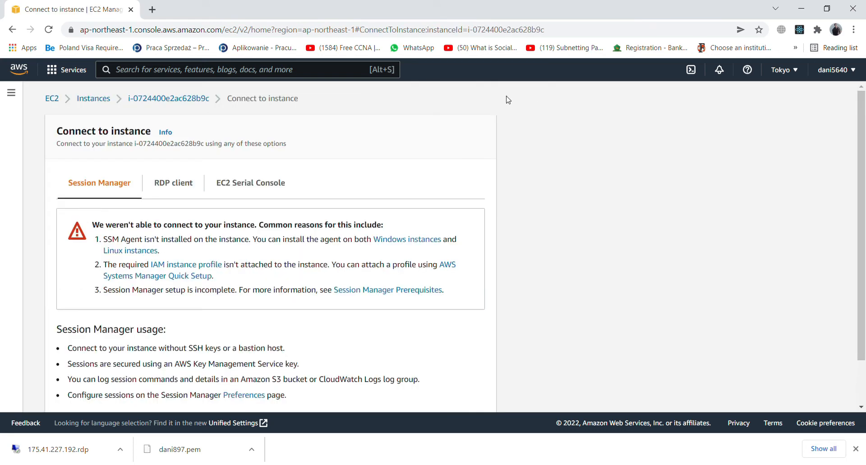
click(183, 183)
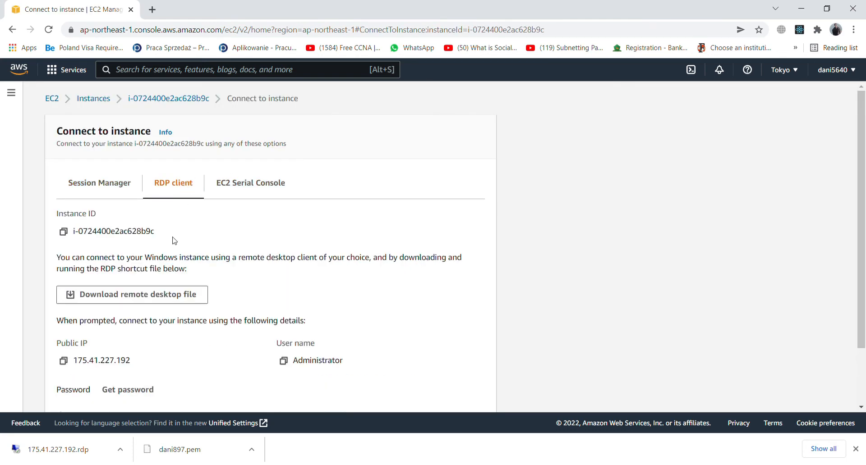
click(140, 296)
Load the private key from the instance's .pem key pair file and decrypt the Windows administrator password
scroll(130, 316, down, 2)
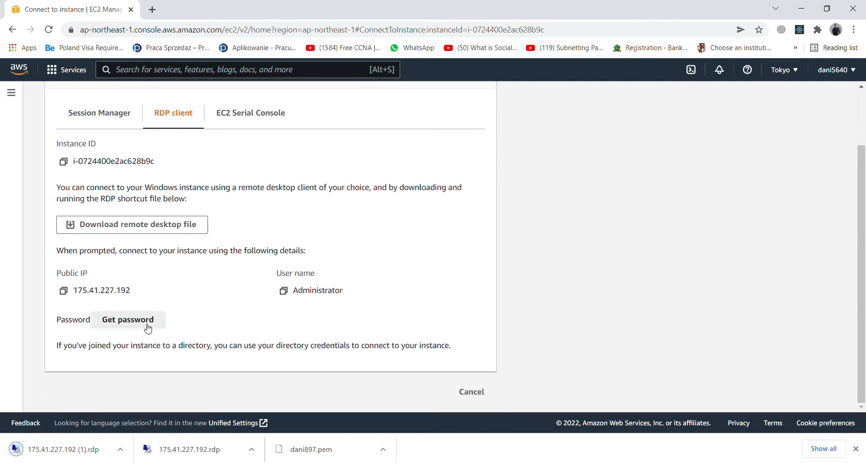
click(127, 319)
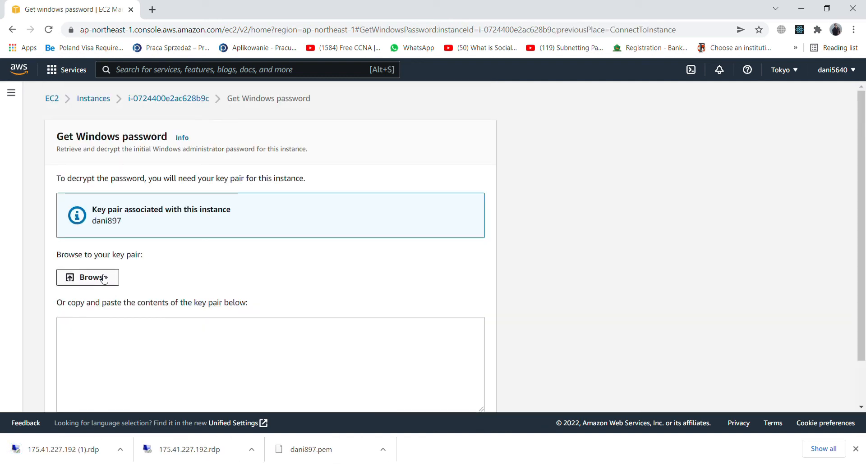
click(104, 278)
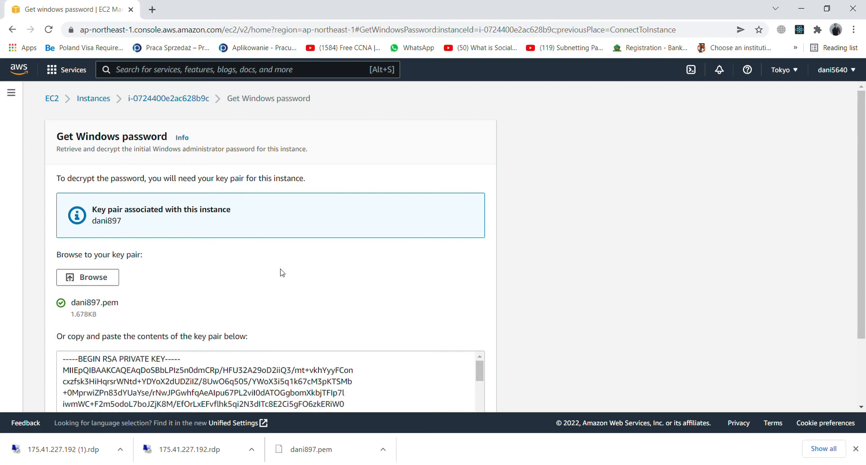
scroll(202, 279, down, 2)
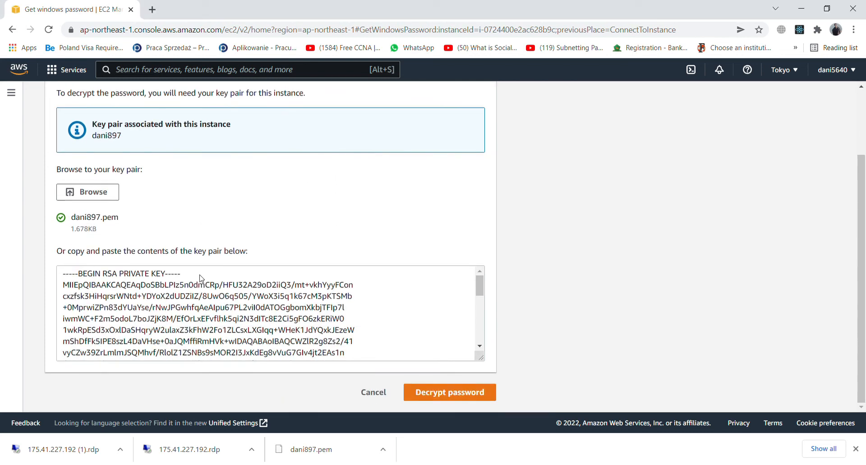
click(444, 393)
Copy the decrypted administrator password and open the newly downloaded remote desktop file, 175.41.227.192 (1).rdp
scroll(212, 332, down, 3)
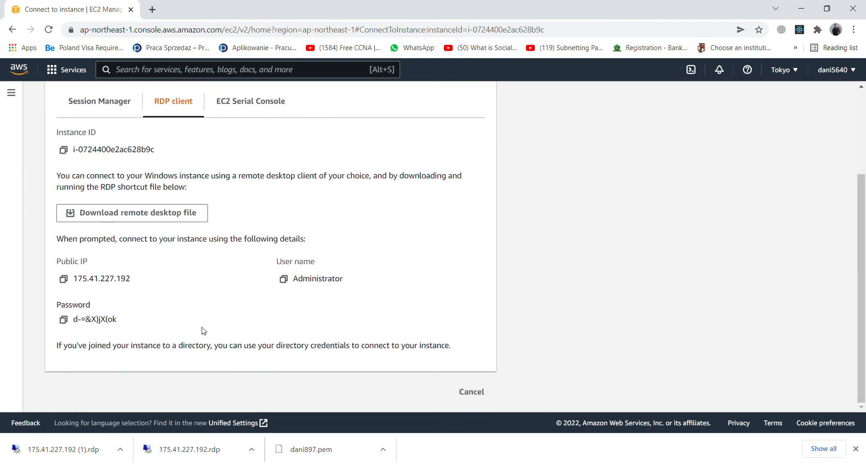
click(63, 320)
click(66, 454)
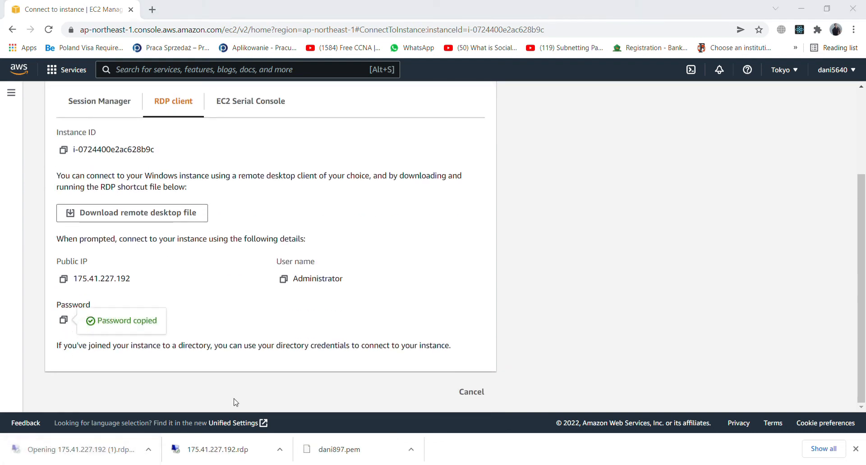